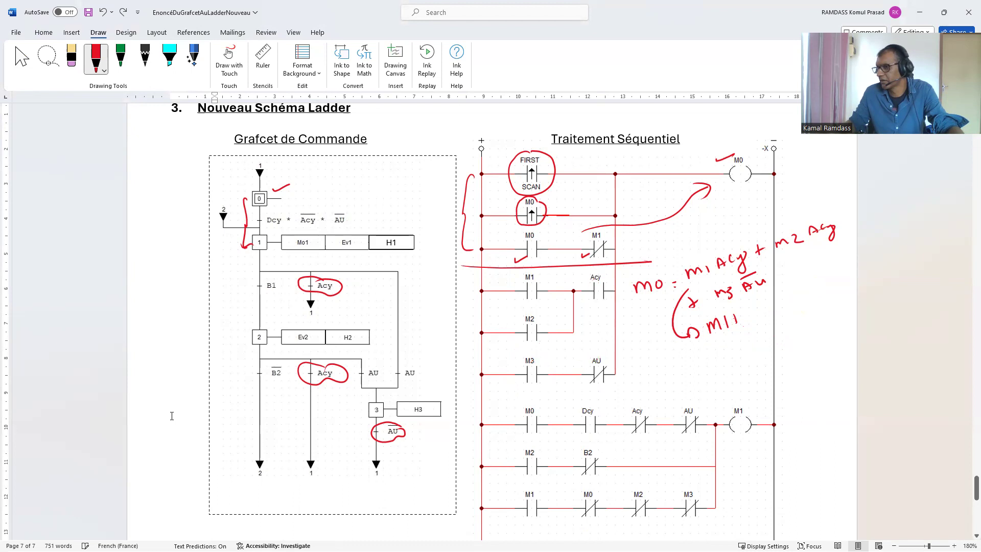
Step: Undo the red ink strokes over the Grafcet and ladder diagrams, including the handwritten M0 equation
{"action": "key", "text": "ctrl+z"}
{"action": "key", "text": "ctrl+z"}
{"action": "key", "text": "ctrl+z"}
{"action": "key", "text": "ctrl+z"}
{"action": "key", "text": "ctrl+z"}
{"action": "key", "text": "ctrl+z"}
{"action": "key", "text": "ctrl+z"}
{"action": "key", "text": "ctrl+z"}
{"action": "key", "text": "ctrl+z"}
{"action": "key", "text": "ctrl+z"}
{"action": "key", "text": "ctrl+z"}
{"action": "key", "text": "ctrl+z"}
{"action": "key", "text": "ctrl+z"}
{"action": "key", "text": "ctrl+z"}
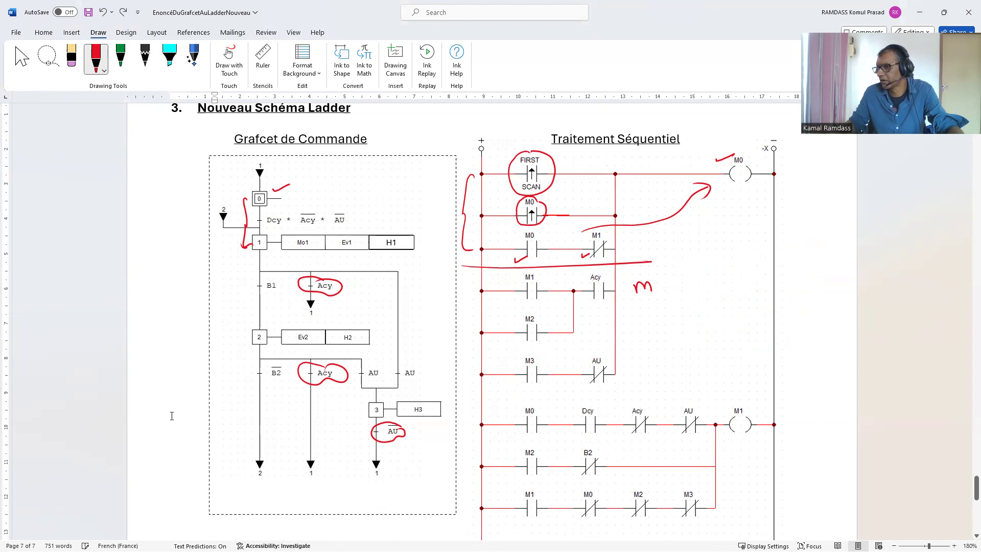
{"action": "key", "text": "ctrl+z"}
{"action": "key", "text": "ctrl+z"}
{"action": "key", "text": "ctrl+z"}
{"action": "key", "text": "ctrl+z"}
{"action": "key", "text": "ctrl+z"}
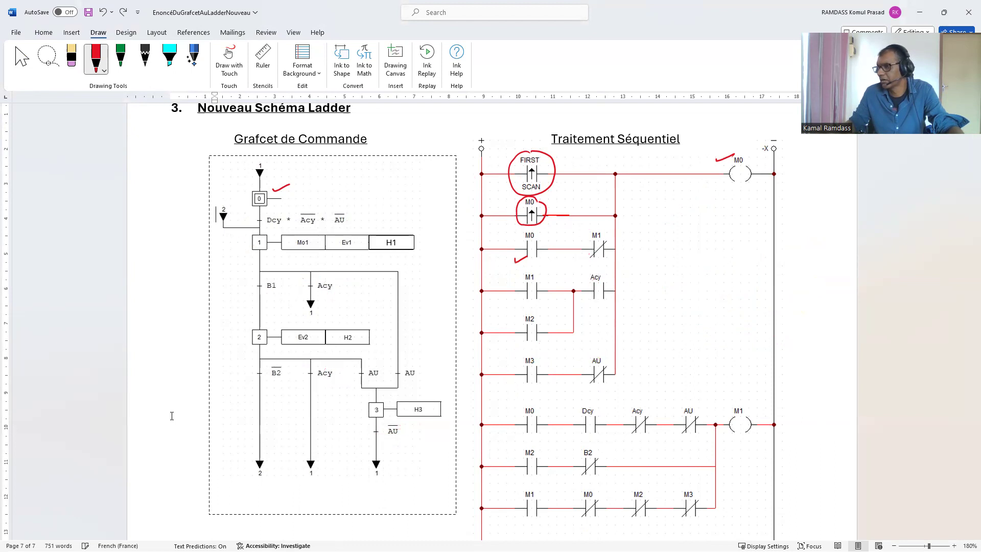
{"action": "key", "text": "ctrl+z"}
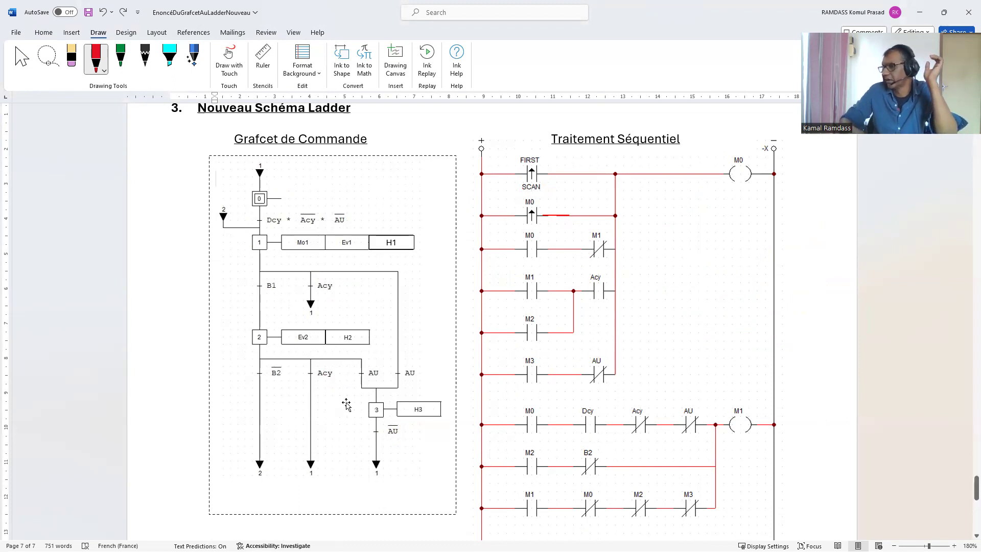
Step: Bracket the M0 rungs in red ink, tick Grafcet step 0 and underline the Dcy transition condition below it
{"action": "mouse_move", "coordinate": [646, 160]}
{"action": "left_mouse_down"}
{"action": "mouse_move", "coordinate": [649, 334]}
{"action": "mouse_move", "coordinate": [624, 354]}
{"action": "left_mouse_up"}
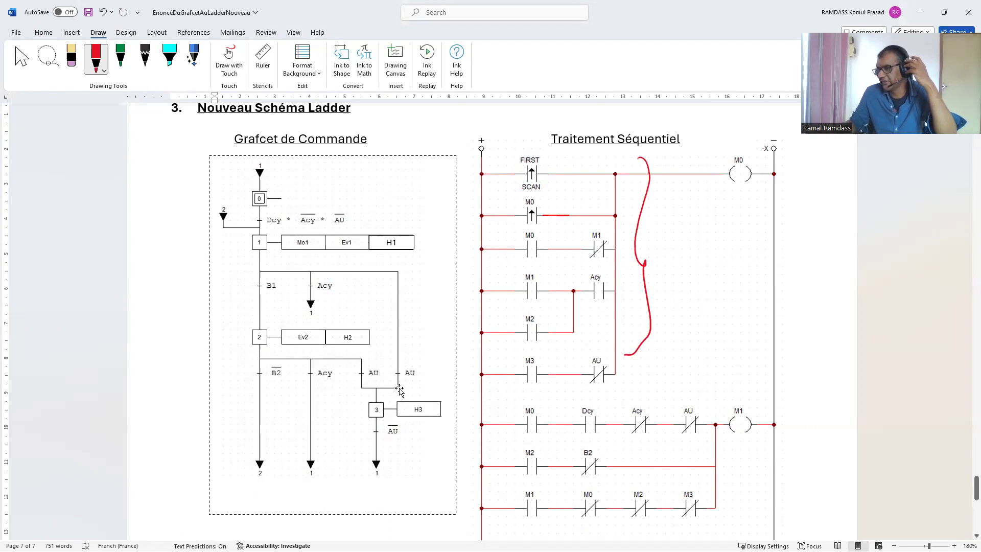
{"action": "left_click_drag", "start_coordinate": [271, 205], "coordinate": [292, 197]}
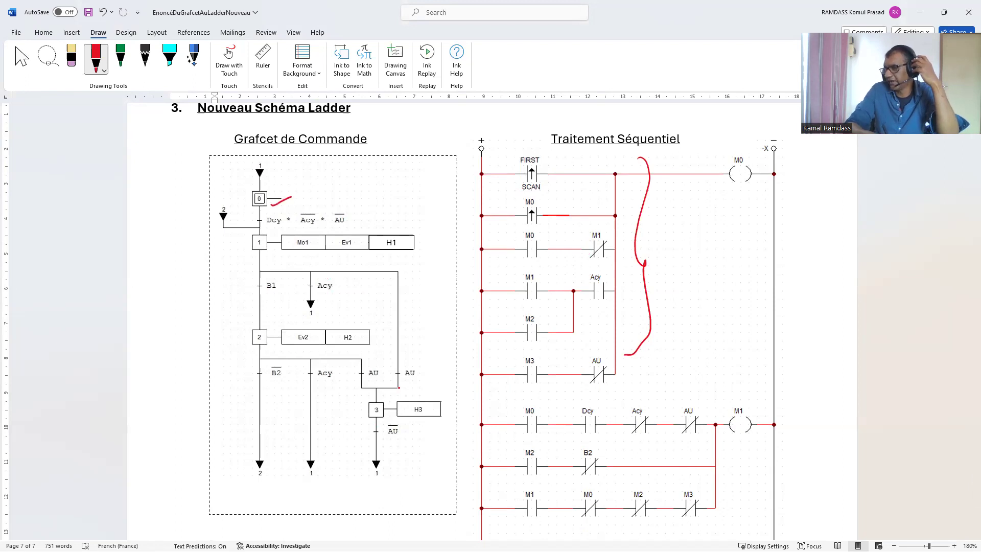
{"action": "left_click_drag", "start_coordinate": [270, 228], "coordinate": [302, 227]}
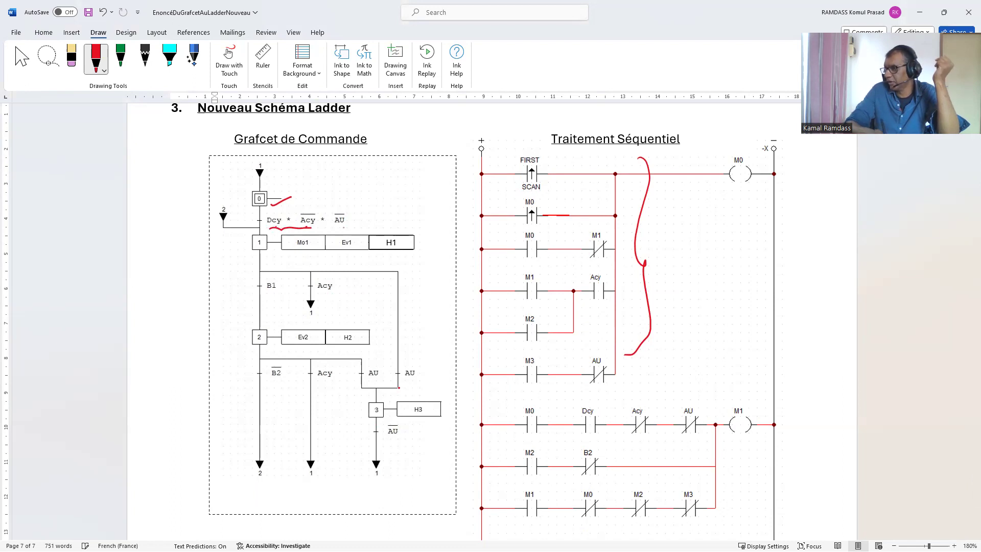
Step: Tick the M1 coil and the M0, Dcy, Acy and AU contacts on its first rung in red ink
{"action": "scroll", "coordinate": [583, 454], "scroll_direction": "down", "scroll_amount": 3}
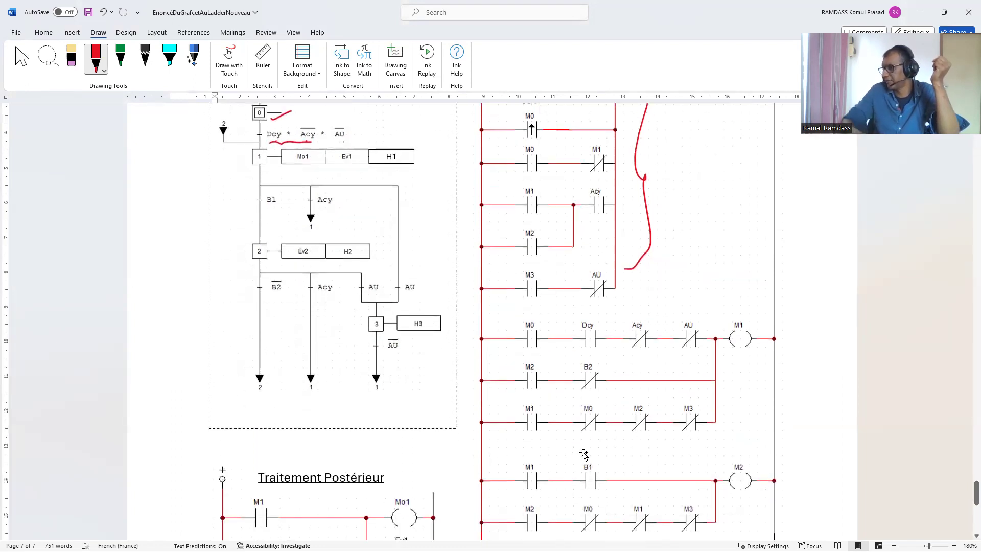
{"action": "left_click_drag", "start_coordinate": [735, 304], "coordinate": [750, 299]}
{"action": "left_click_drag", "start_coordinate": [522, 314], "coordinate": [700, 307]}
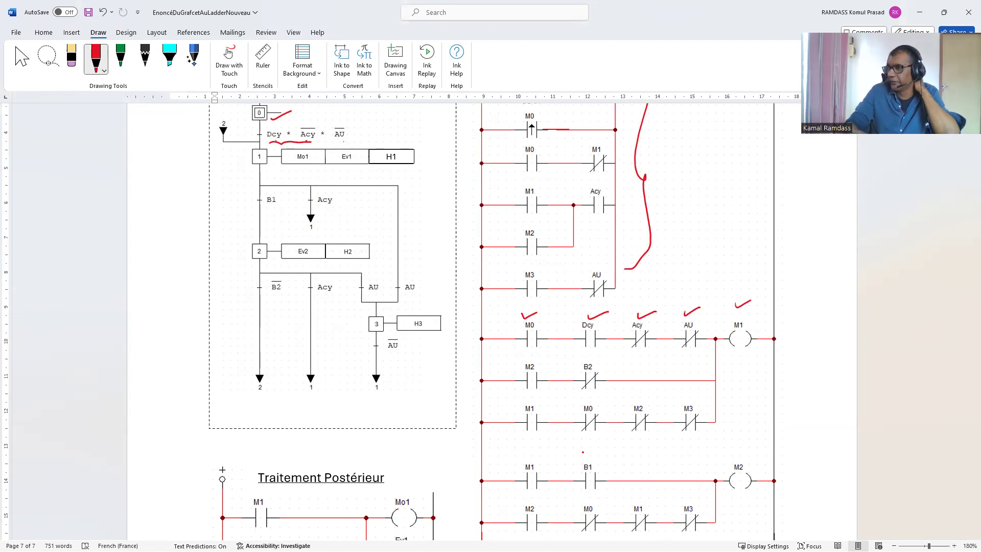
Step: Circle Grafcet step 2 and its inverted B2 transition, and tick the matching M2 and B2 contacts on the M1 coil's second branch
{"action": "scroll", "coordinate": [500, 443], "scroll_direction": "up", "scroll_amount": 3}
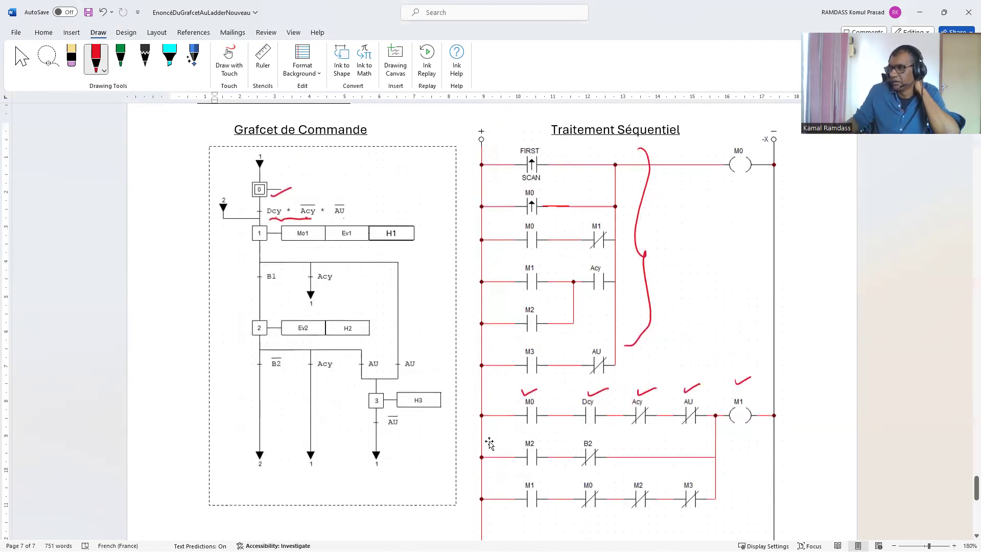
{"action": "scroll", "coordinate": [489, 443], "scroll_direction": "up", "scroll_amount": 2}
{"action": "scroll", "coordinate": [490, 443], "scroll_direction": "down", "scroll_amount": 2}
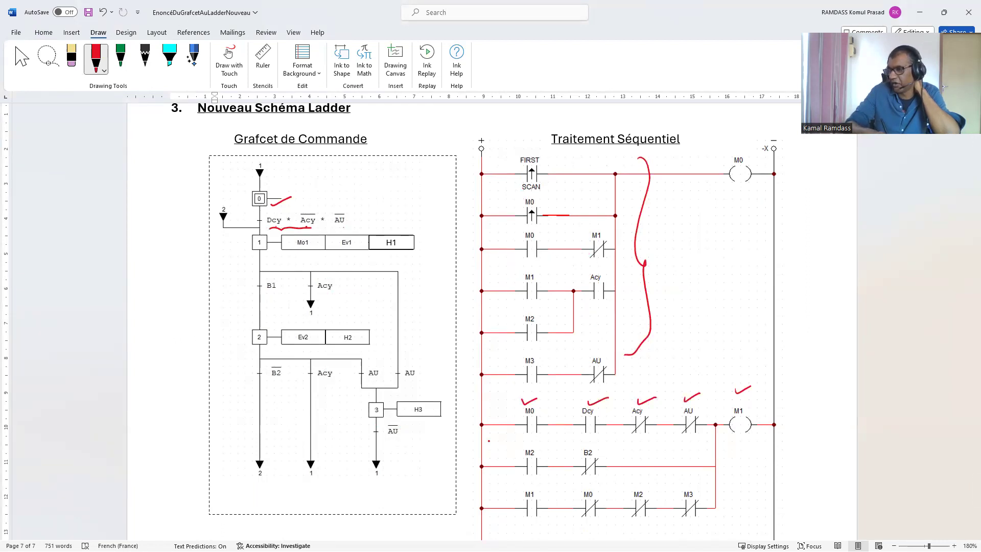
{"action": "mouse_move", "coordinate": [257, 328]}
{"action": "left_mouse_down"}
{"action": "mouse_move", "coordinate": [248, 345]}
{"action": "mouse_move", "coordinate": [272, 330]}
{"action": "mouse_move", "coordinate": [245, 332]}
{"action": "left_mouse_up"}
{"action": "mouse_move", "coordinate": [278, 361]}
{"action": "left_mouse_down"}
{"action": "mouse_move", "coordinate": [254, 373]}
{"action": "mouse_move", "coordinate": [283, 380]}
{"action": "mouse_move", "coordinate": [280, 360]}
{"action": "mouse_move", "coordinate": [261, 363]}
{"action": "left_mouse_up"}
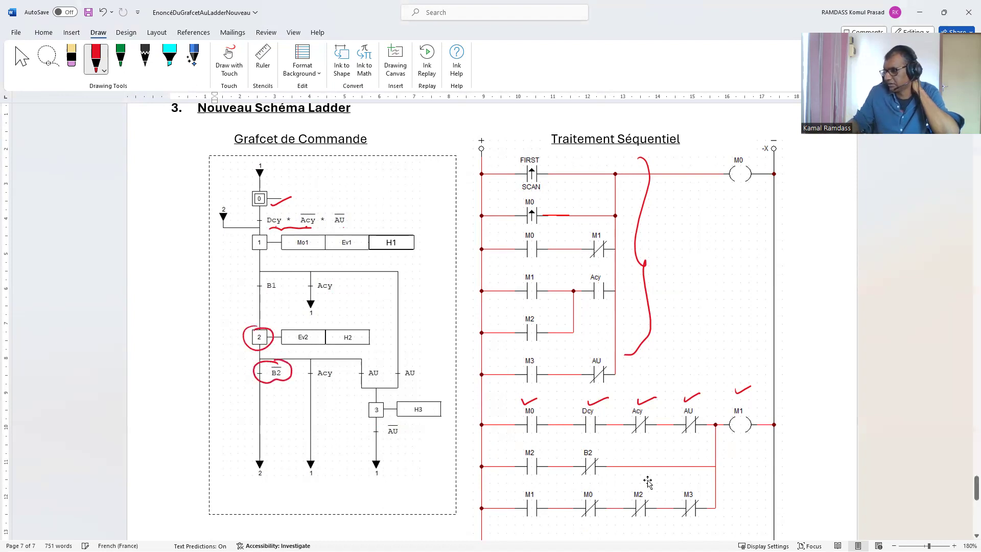
{"action": "scroll", "coordinate": [648, 480], "scroll_direction": "down", "scroll_amount": 2}
{"action": "left_click_drag", "start_coordinate": [538, 403], "coordinate": [605, 397]}
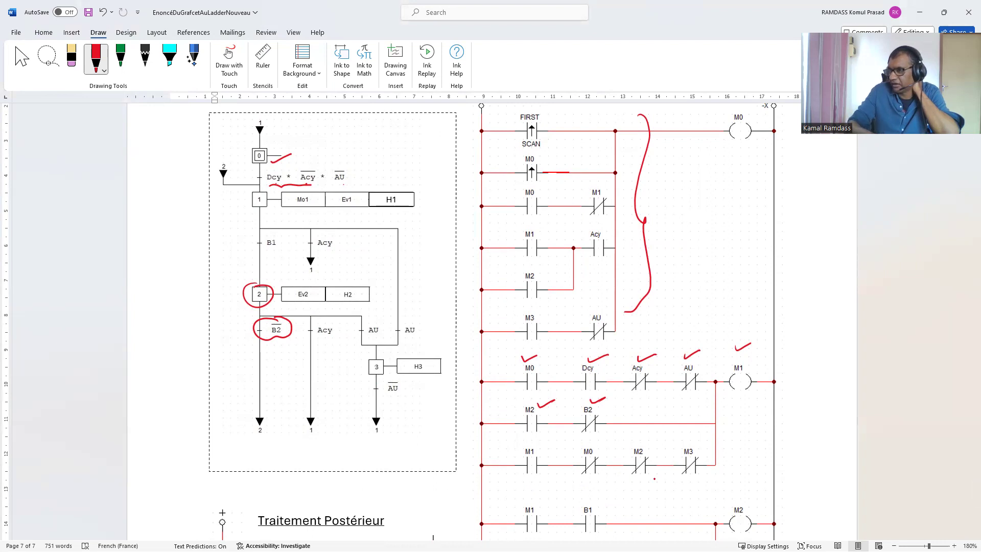
Step: Circle M1 and tick M0, M2 and M3 on the M1 holding branch, and trace the Grafcet path from step 1 through Acy to step 0
{"action": "mouse_move", "coordinate": [536, 440]}
{"action": "left_mouse_down"}
{"action": "mouse_move", "coordinate": [514, 452]}
{"action": "mouse_move", "coordinate": [517, 477]}
{"action": "mouse_move", "coordinate": [543, 479]}
{"action": "mouse_move", "coordinate": [548, 446]}
{"action": "mouse_move", "coordinate": [522, 444]}
{"action": "left_mouse_up"}
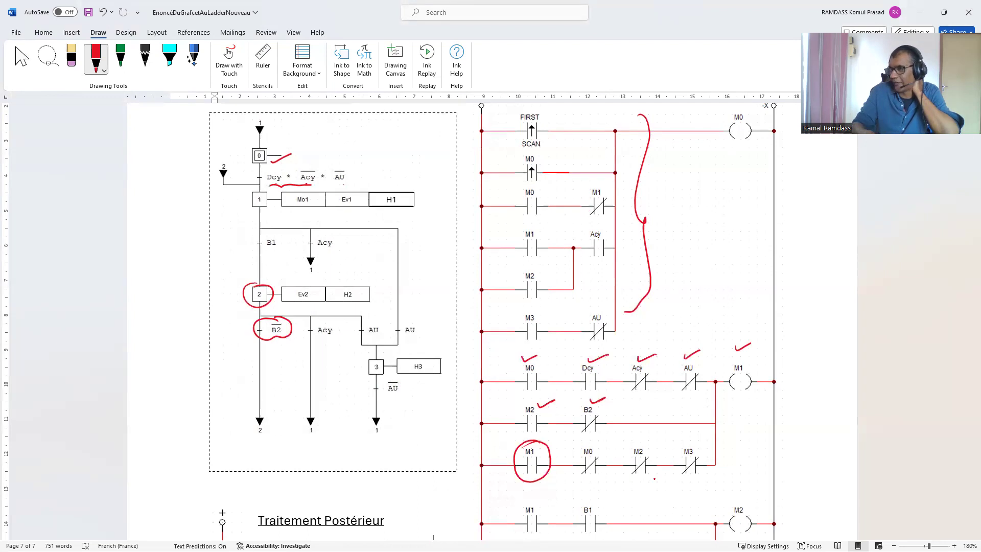
{"action": "left_click_drag", "start_coordinate": [591, 480], "coordinate": [702, 479]}
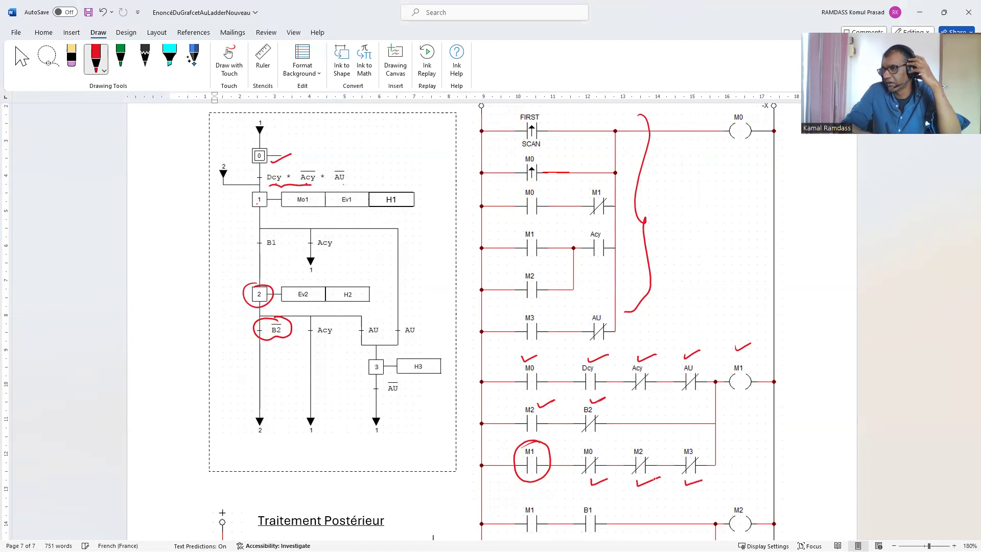
{"action": "mouse_move", "coordinate": [261, 207]}
{"action": "left_mouse_down"}
{"action": "mouse_move", "coordinate": [263, 220]}
{"action": "mouse_move", "coordinate": [299, 225]}
{"action": "mouse_move", "coordinate": [303, 260]}
{"action": "mouse_move", "coordinate": [315, 266]}
{"action": "mouse_move", "coordinate": [331, 251]}
{"action": "mouse_move", "coordinate": [309, 232]}
{"action": "mouse_move", "coordinate": [383, 249]}
{"action": "mouse_move", "coordinate": [408, 161]}
{"action": "mouse_move", "coordinate": [273, 145]}
{"action": "mouse_move", "coordinate": [278, 156]}
{"action": "left_mouse_up"}
{"action": "left_click_drag", "start_coordinate": [570, 474], "coordinate": [579, 473]}
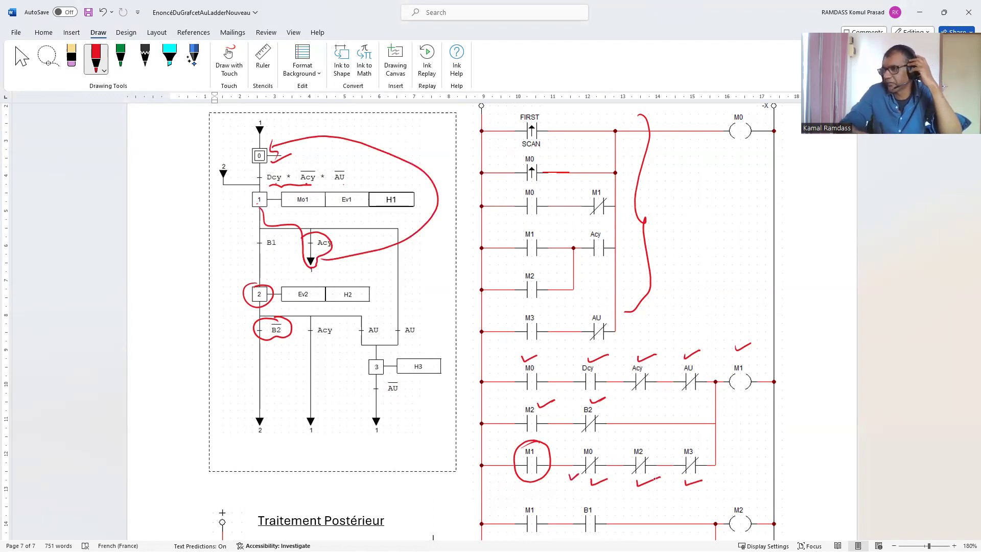
Step: Circle Grafcet step 2 and transition B1, and tick the M2 contact on the M1 holding branch
{"action": "left_click_drag", "start_coordinate": [260, 214], "coordinate": [263, 231]}
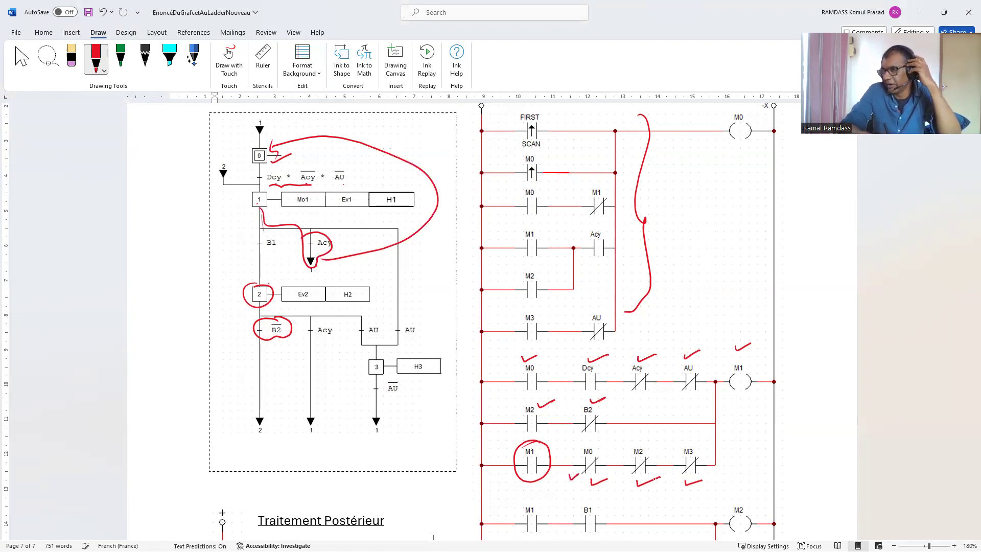
{"action": "mouse_move", "coordinate": [265, 276]}
{"action": "left_mouse_down"}
{"action": "mouse_move", "coordinate": [260, 309]}
{"action": "mouse_move", "coordinate": [258, 273]}
{"action": "mouse_move", "coordinate": [237, 306]}
{"action": "left_mouse_up"}
{"action": "mouse_move", "coordinate": [276, 238]}
{"action": "left_mouse_down"}
{"action": "mouse_move", "coordinate": [261, 232]}
{"action": "mouse_move", "coordinate": [279, 244]}
{"action": "left_mouse_up"}
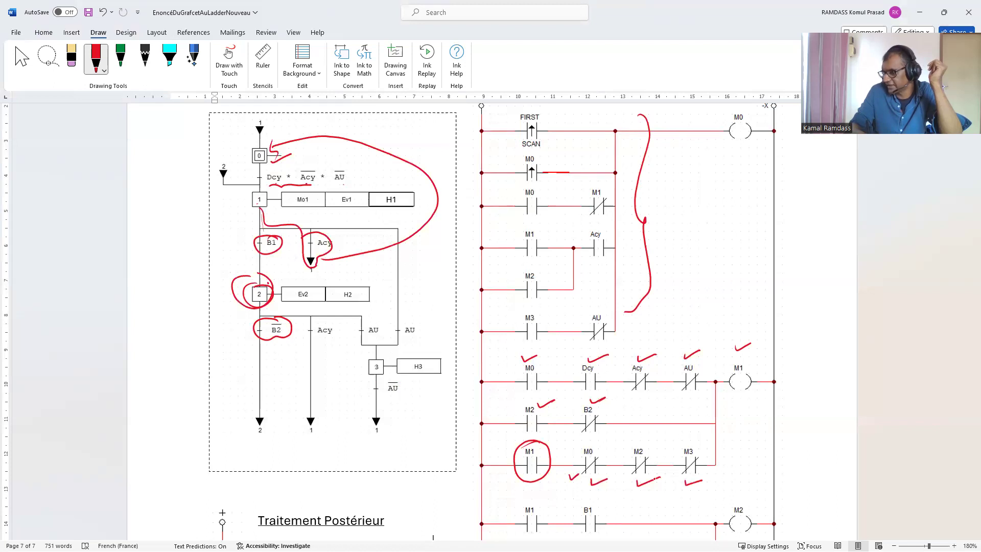
{"action": "left_click_drag", "start_coordinate": [633, 443], "coordinate": [650, 440]}
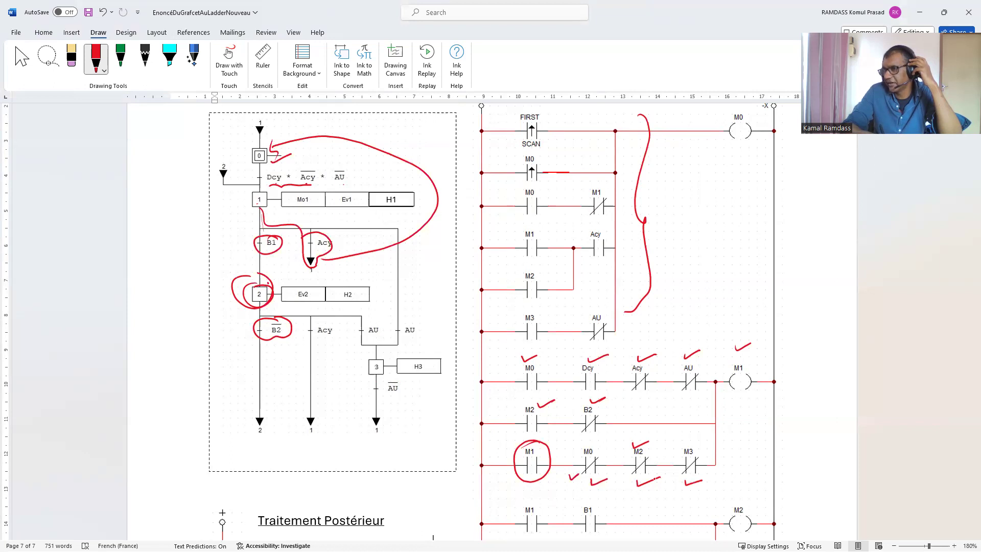
Step: Circle Grafcet step 3 and the outer AU transition above it, and bracket the three branches feeding the M1 coil
{"action": "mouse_move", "coordinate": [375, 350]}
{"action": "left_mouse_down"}
{"action": "mouse_move", "coordinate": [367, 380]}
{"action": "mouse_move", "coordinate": [389, 360]}
{"action": "left_mouse_up"}
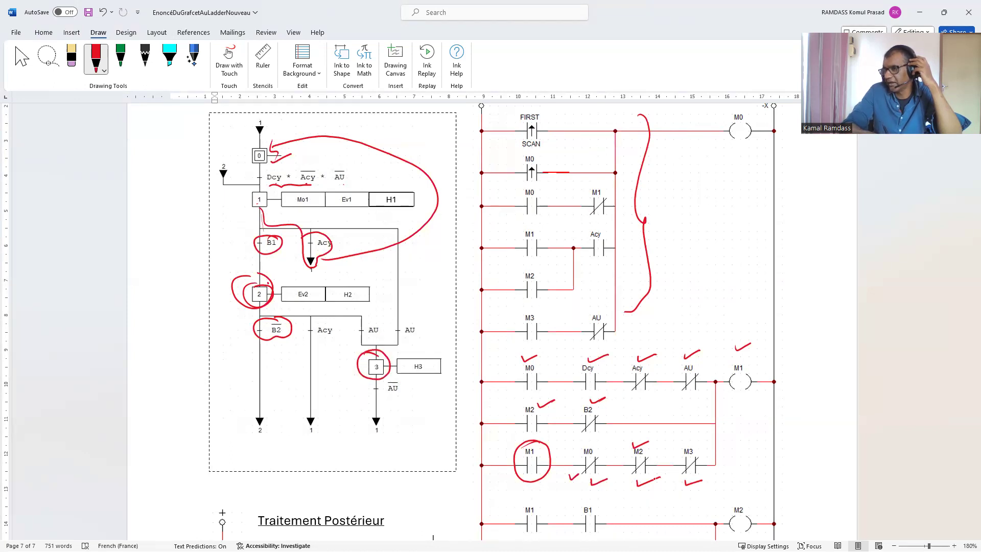
{"action": "mouse_move", "coordinate": [407, 318]}
{"action": "left_mouse_down"}
{"action": "mouse_move", "coordinate": [391, 329]}
{"action": "mouse_move", "coordinate": [401, 340]}
{"action": "mouse_move", "coordinate": [416, 319]}
{"action": "left_mouse_up"}
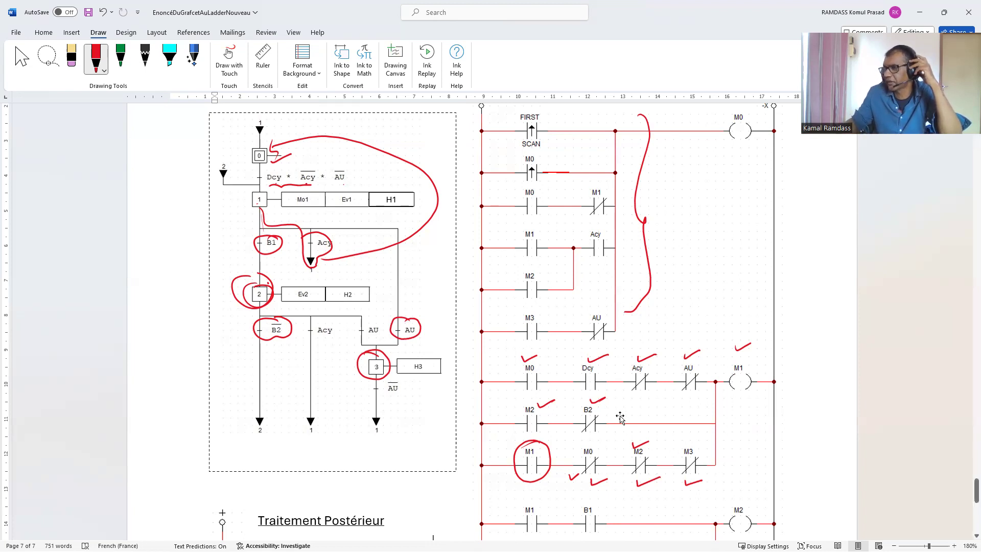
{"action": "scroll", "coordinate": [620, 418], "scroll_direction": "down", "scroll_amount": 1}
{"action": "scroll", "coordinate": [620, 418], "scroll_direction": "up", "scroll_amount": 1}
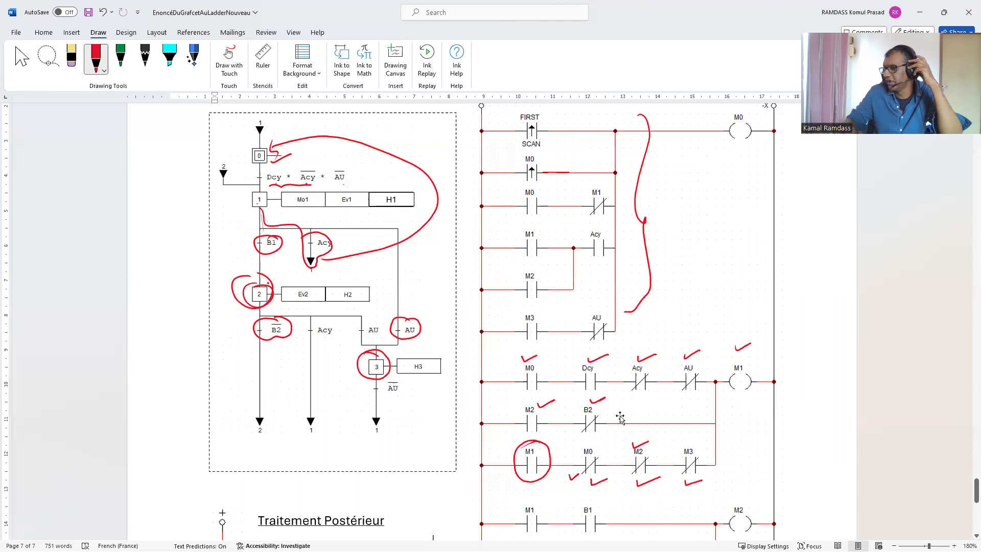
{"action": "mouse_move", "coordinate": [465, 377]}
{"action": "left_mouse_down"}
{"action": "mouse_move", "coordinate": [453, 477]}
{"action": "mouse_move", "coordinate": [468, 489]}
{"action": "left_mouse_up"}
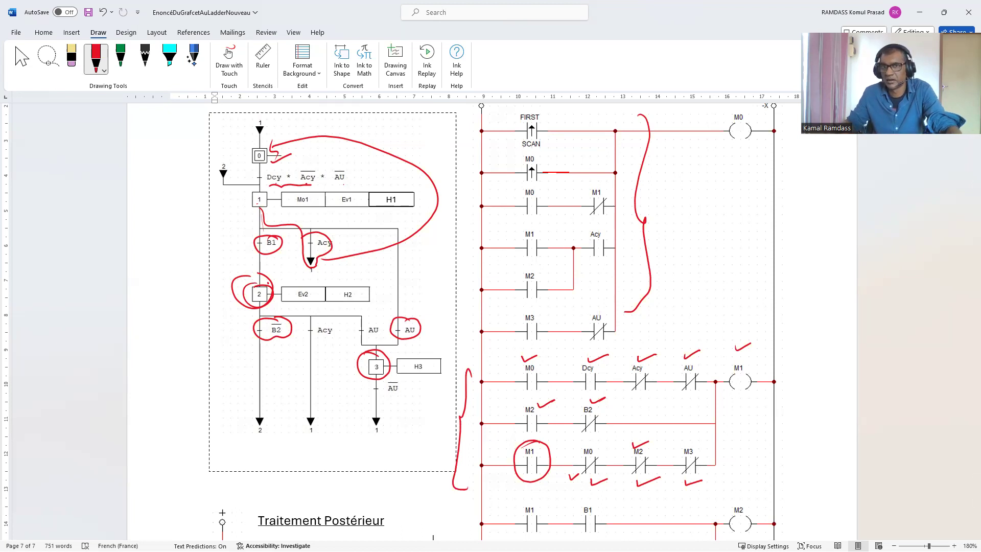
Step: Clear all red ink annotations from the Grafcet and ladder diagrams
{"action": "key", "text": "Escape"}
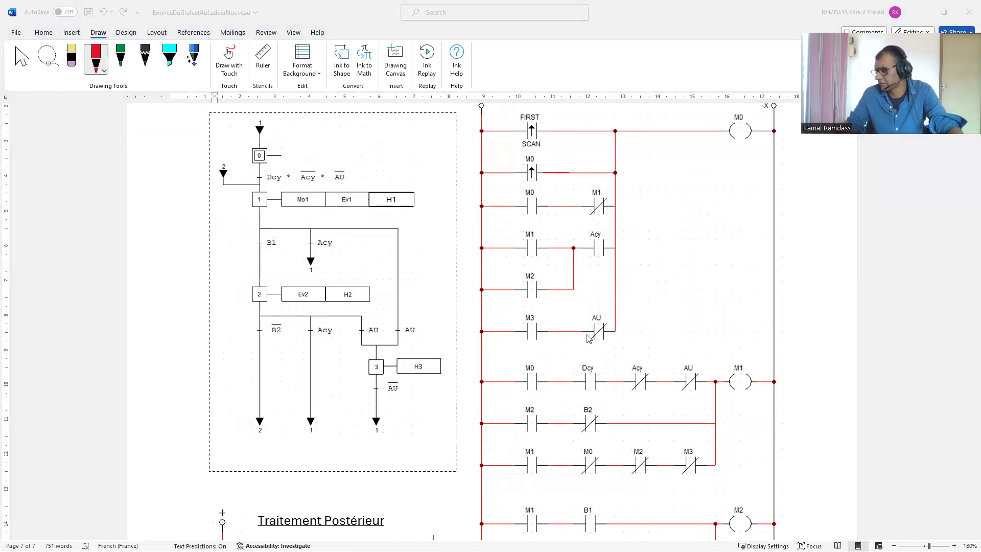
{"action": "scroll", "coordinate": [588, 338], "scroll_direction": "down", "scroll_amount": 3}
{"action": "scroll", "coordinate": [588, 338], "scroll_direction": "down", "scroll_amount": 2}
{"action": "scroll", "coordinate": [236, 223], "scroll_direction": "up", "scroll_amount": 3}
{"action": "scroll", "coordinate": [258, 229], "scroll_direction": "up", "scroll_amount": 2}
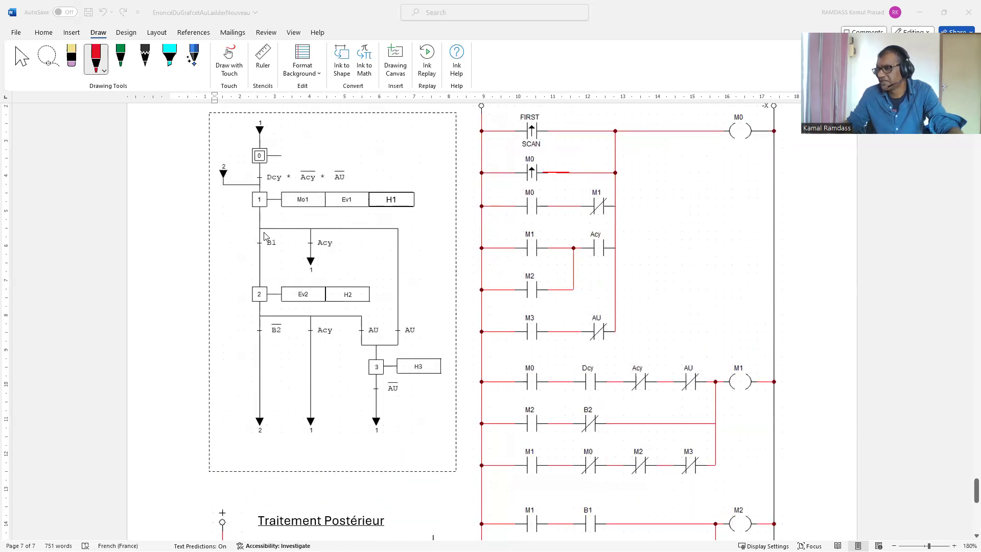
Step: Tick the M2 coil and the M1 and B1 contacts on its first rung in red ink
{"action": "scroll", "coordinate": [264, 234], "scroll_direction": "down", "scroll_amount": 3, "text": "ctrl"}
{"action": "scroll", "coordinate": [364, 272], "scroll_direction": "down", "scroll_amount": 2}
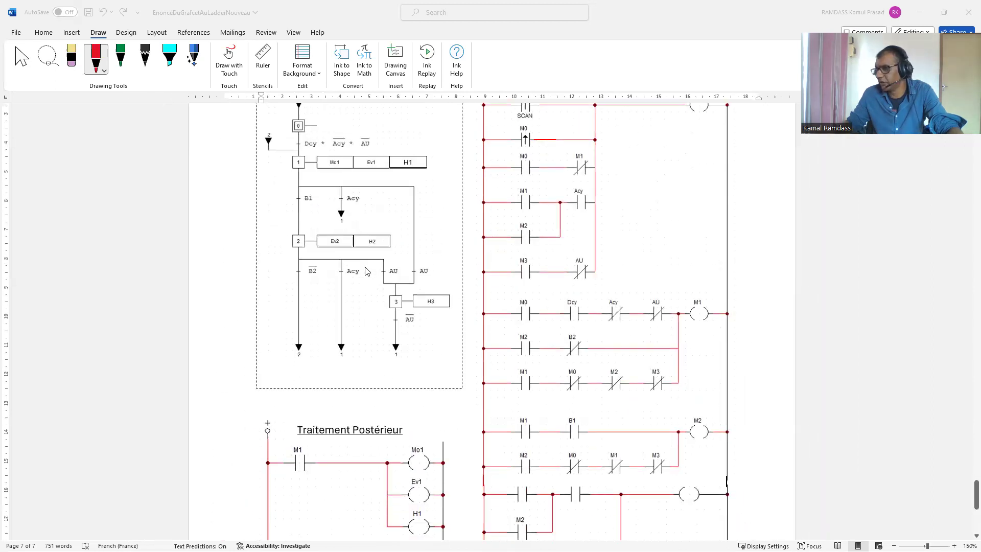
{"action": "scroll", "coordinate": [357, 269], "scroll_direction": "up", "scroll_amount": 2}
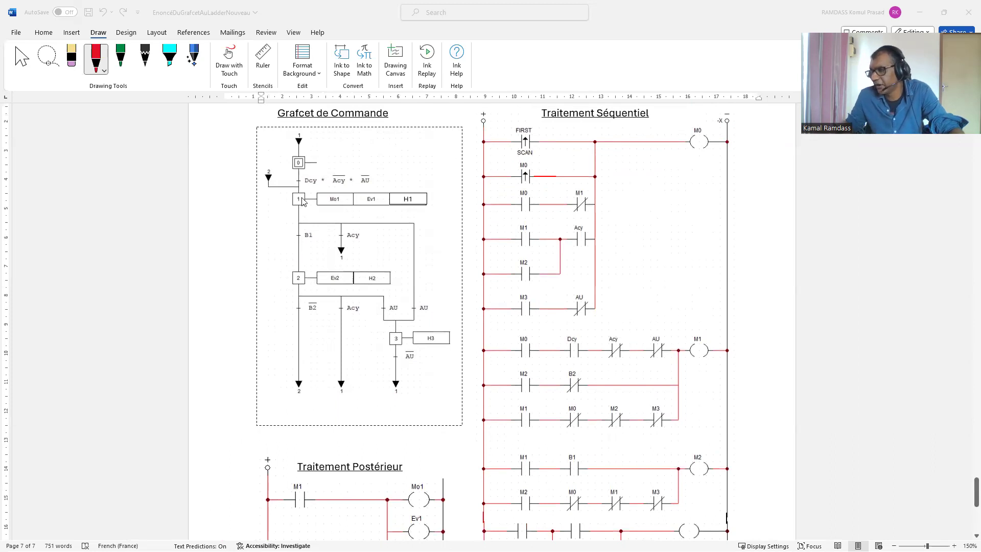
{"action": "scroll", "coordinate": [526, 337], "scroll_direction": "down", "scroll_amount": 3}
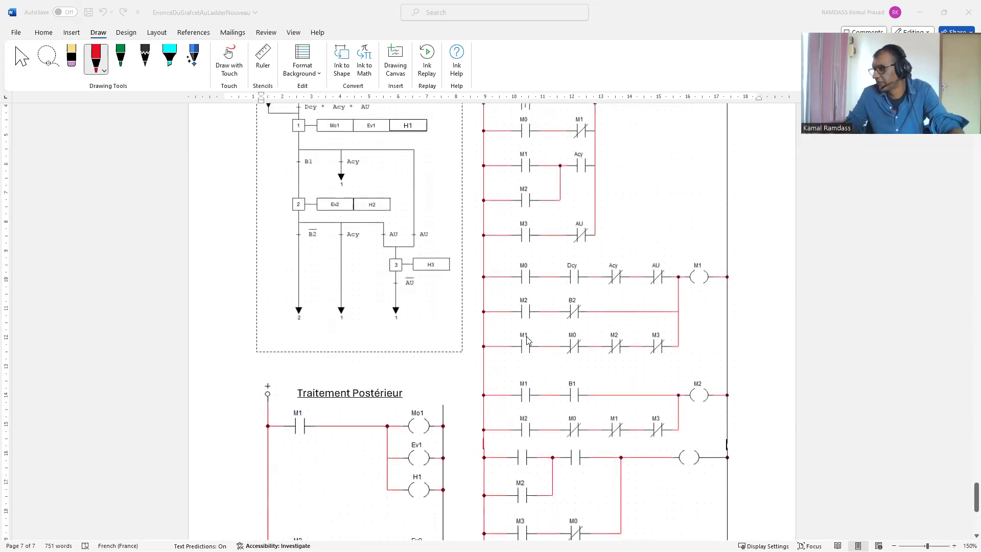
{"action": "left_click_drag", "start_coordinate": [687, 375], "coordinate": [702, 372]}
{"action": "left_click_drag", "start_coordinate": [522, 376], "coordinate": [578, 369]}
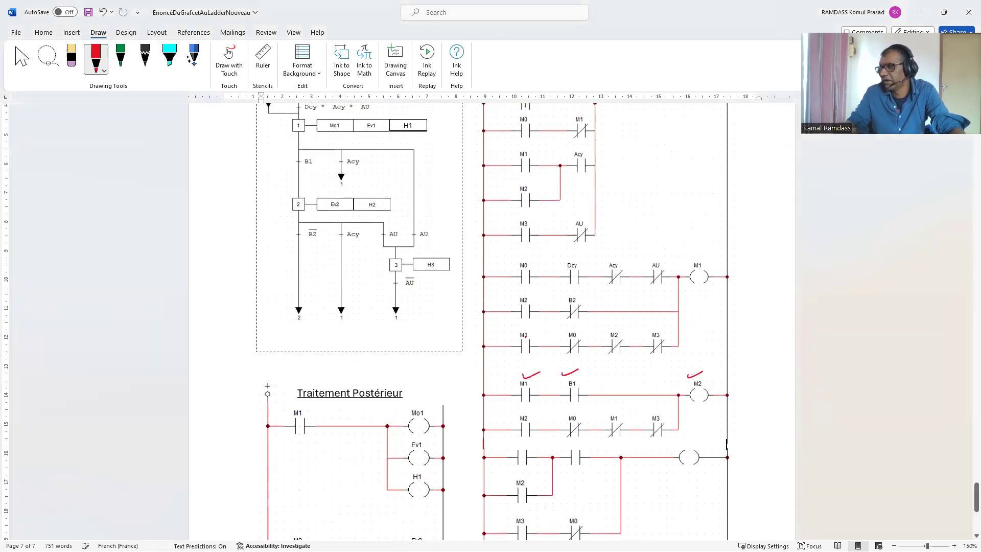
Step: Trace the Grafcet return arrows from jump 2 to ticked step 1 and from the Acy branch's jump 1 to the entry above step 0
{"action": "scroll", "coordinate": [330, 281], "scroll_direction": "up", "scroll_amount": 1}
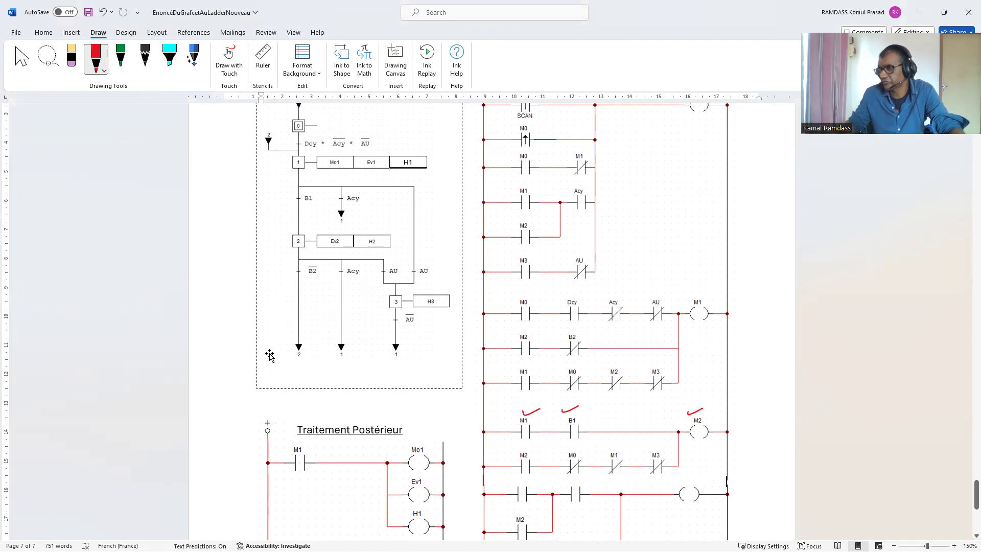
{"action": "mouse_move", "coordinate": [297, 351]}
{"action": "left_mouse_down"}
{"action": "mouse_move", "coordinate": [279, 366]}
{"action": "mouse_move", "coordinate": [241, 209]}
{"action": "mouse_move", "coordinate": [271, 137]}
{"action": "mouse_move", "coordinate": [291, 159]}
{"action": "left_mouse_up"}
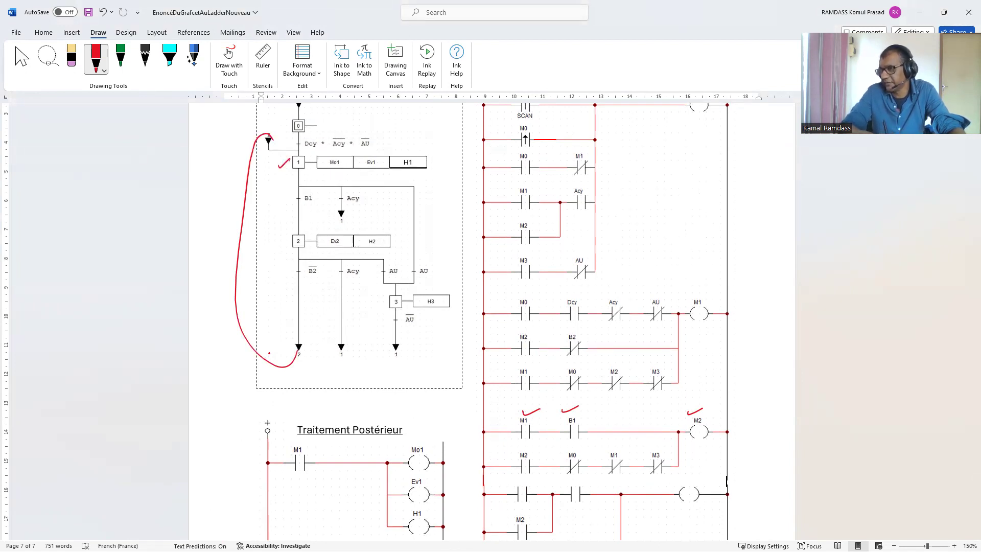
{"action": "scroll", "coordinate": [269, 353], "scroll_direction": "up", "scroll_amount": 3}
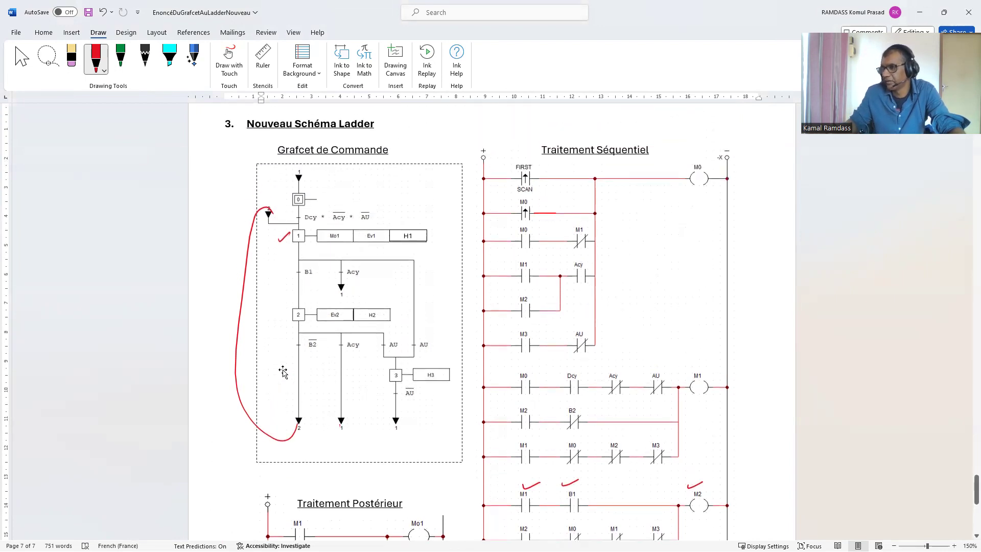
{"action": "mouse_move", "coordinate": [341, 422]}
{"action": "left_mouse_down"}
{"action": "mouse_move", "coordinate": [375, 244]}
{"action": "mouse_move", "coordinate": [327, 169]}
{"action": "mouse_move", "coordinate": [300, 171]}
{"action": "left_mouse_up"}
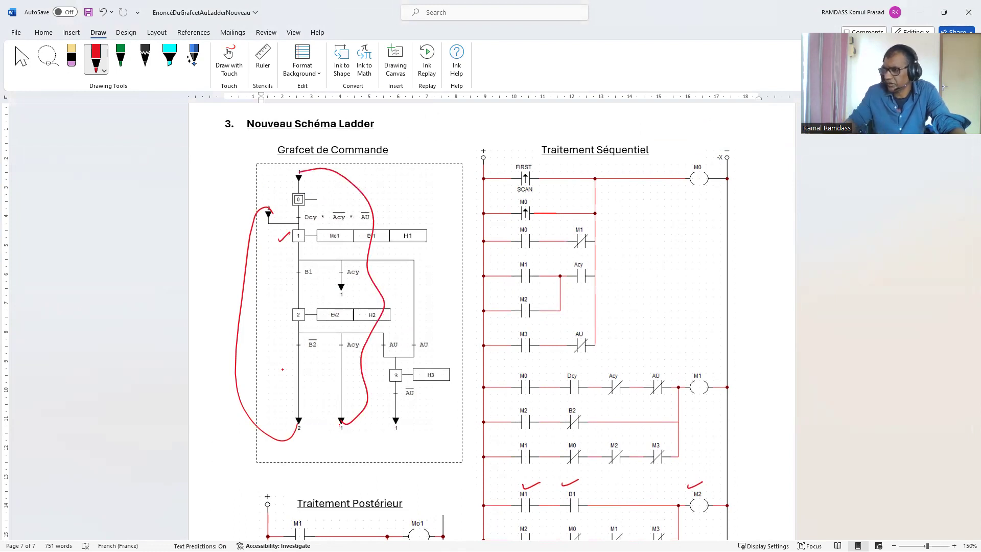
Step: Circle Grafcet step 3, and mark the M2, M0, M1 and M3 contacts and the M2 coil for the holding branch
{"action": "scroll", "coordinate": [390, 367], "scroll_direction": "down", "scroll_amount": 1}
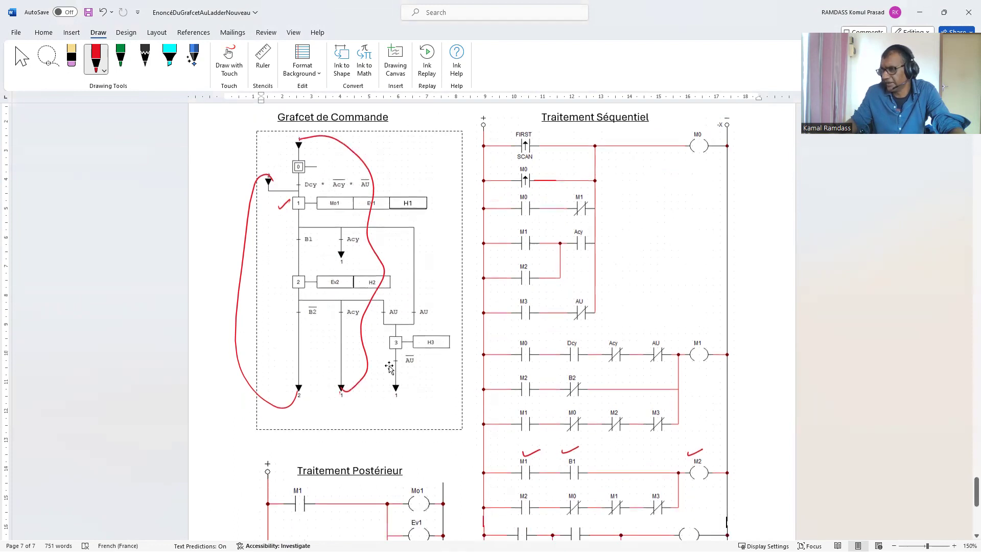
{"action": "left_click_drag", "start_coordinate": [387, 330], "coordinate": [395, 328]}
{"action": "scroll", "coordinate": [505, 367], "scroll_direction": "down", "scroll_amount": 5}
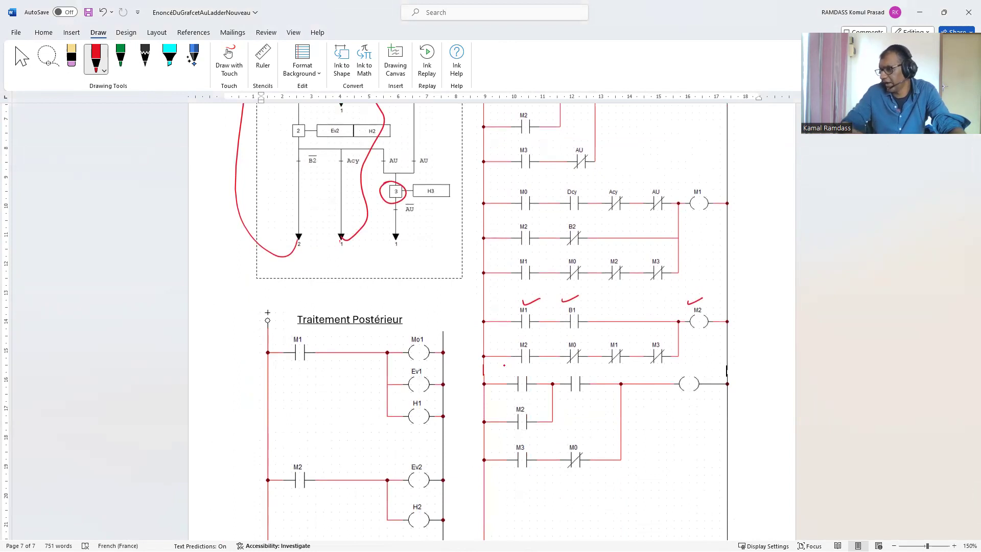
{"action": "left_click_drag", "start_coordinate": [605, 336], "coordinate": [664, 334]}
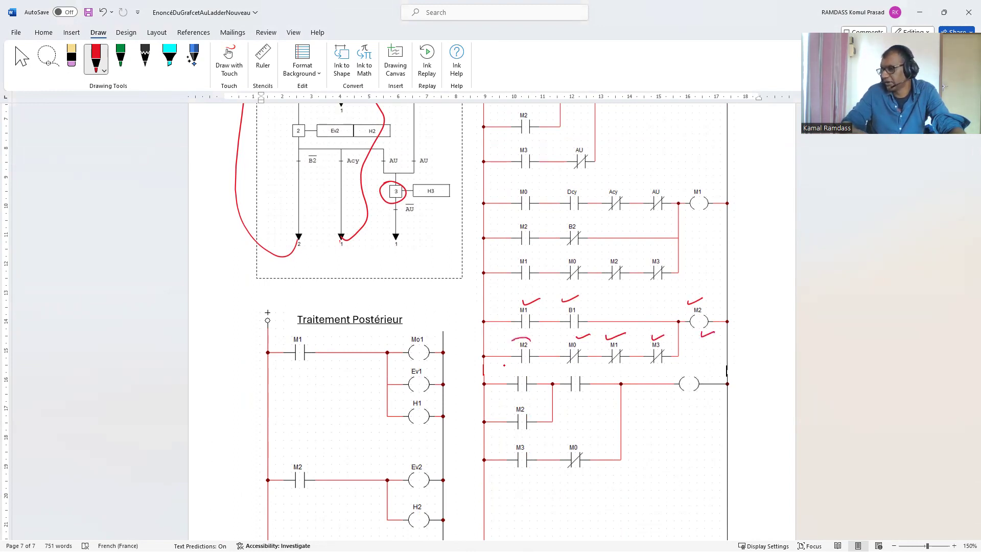
Step: Circle the M2 contact on the M2 coil's holding branch in red ink
{"action": "mouse_move", "coordinate": [526, 368]}
{"action": "left_mouse_down"}
{"action": "mouse_move", "coordinate": [541, 361]}
{"action": "mouse_move", "coordinate": [527, 340]}
{"action": "left_mouse_up"}
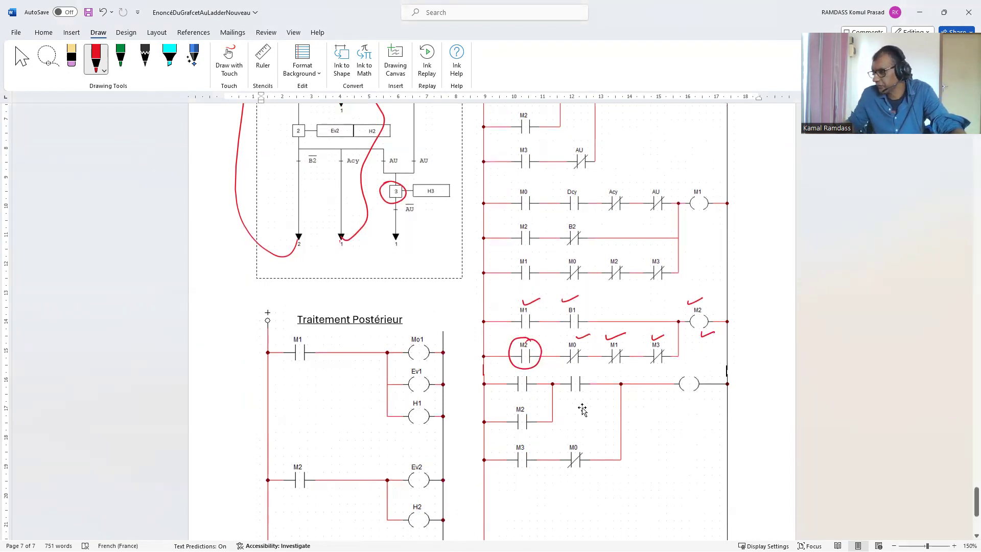
{"action": "scroll", "coordinate": [576, 425], "scroll_direction": "down", "scroll_amount": 2}
{"action": "scroll", "coordinate": [576, 425], "scroll_direction": "up", "scroll_amount": 1}
{"action": "scroll", "coordinate": [576, 426], "scroll_direction": "up", "scroll_amount": 1}
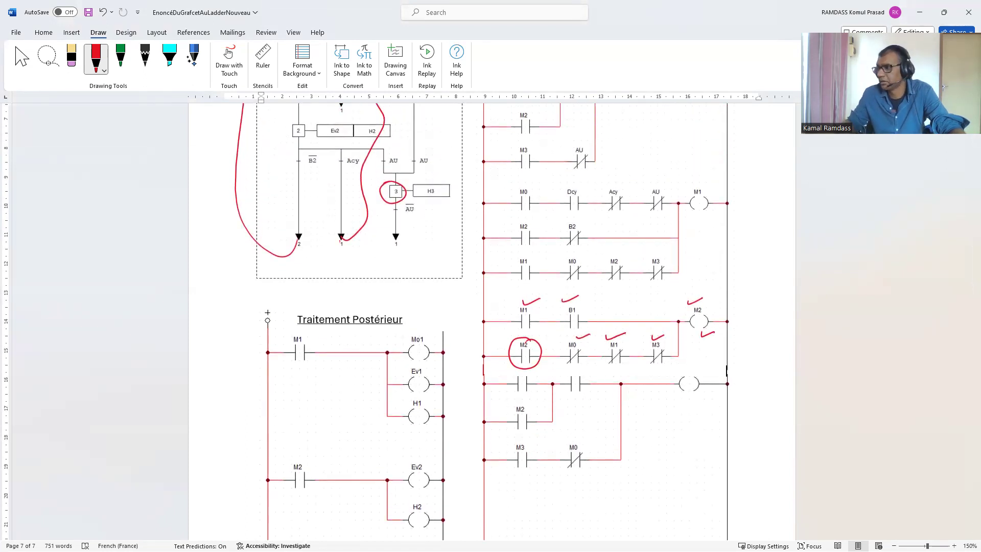
{"action": "key", "text": "alt+Tab"}
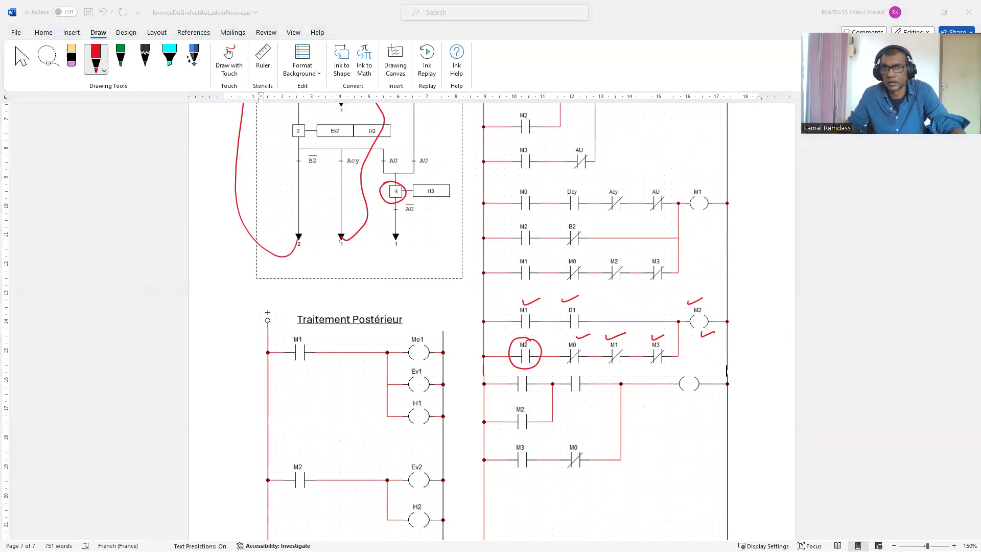
{"action": "scroll", "coordinate": [116, 242], "scroll_direction": "down", "scroll_amount": 1}
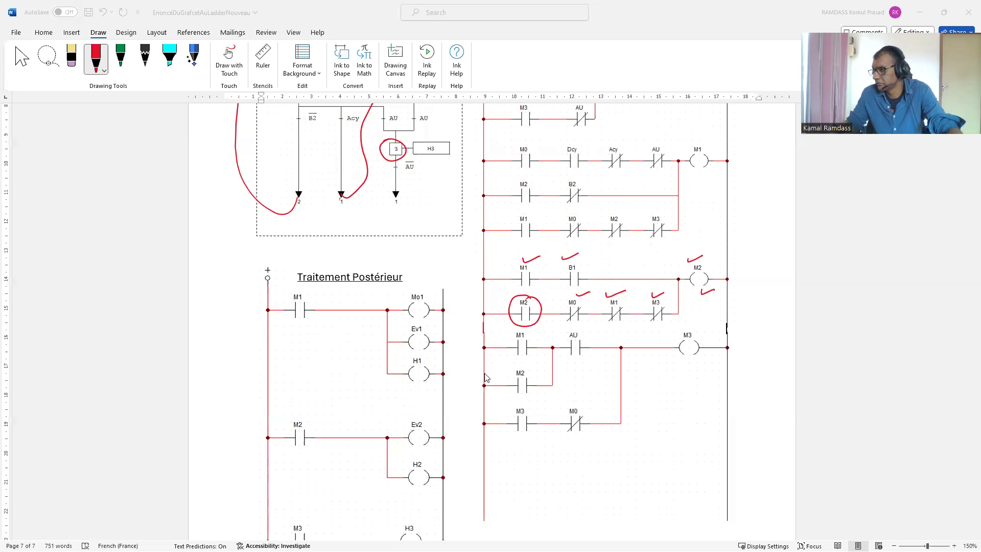
{"action": "scroll", "coordinate": [481, 446], "scroll_direction": "up", "scroll_amount": 1}
{"action": "scroll", "coordinate": [481, 445], "scroll_direction": "up", "scroll_amount": 1}
{"action": "left_click", "coordinate": [522, 403]}
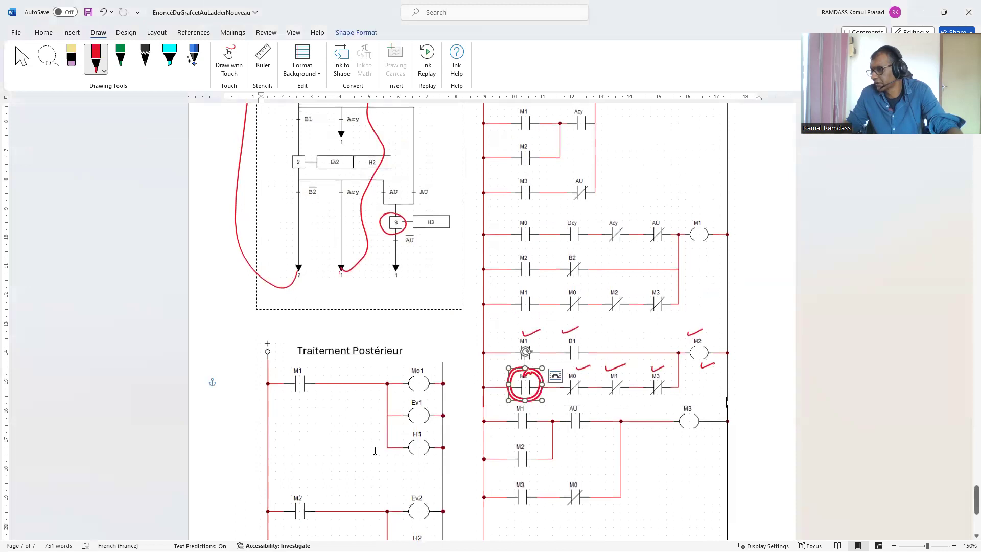
{"action": "left_click", "coordinate": [472, 425]}
{"action": "scroll", "coordinate": [472, 425], "scroll_direction": "down", "scroll_amount": 5}
{"action": "left_click", "coordinate": [523, 449]}
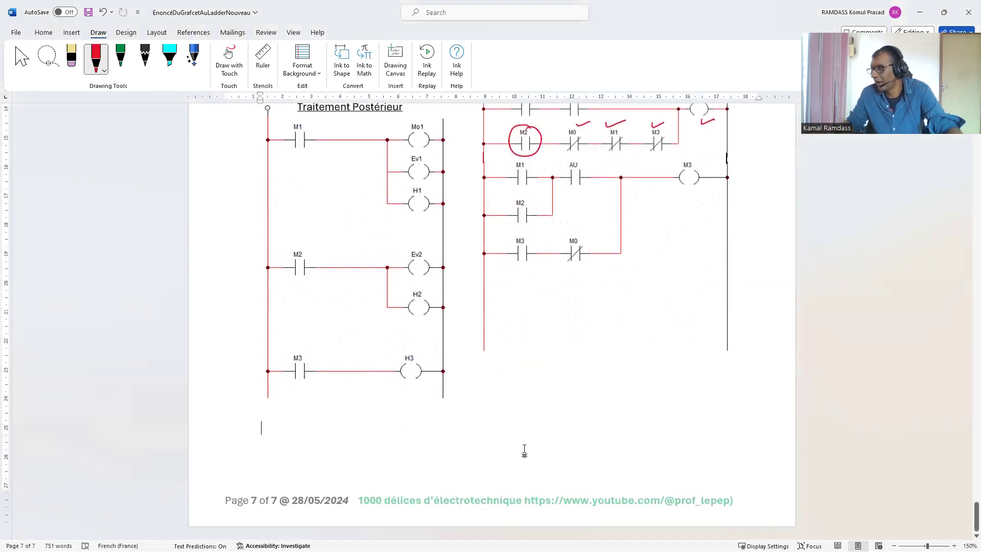
Step: Tick the M1 and M2 contacts and the M3 coil of the M3 rung in red ink, and circle its AU contact
{"action": "scroll", "coordinate": [523, 449], "scroll_direction": "up", "scroll_amount": 6}
{"action": "scroll", "coordinate": [406, 401], "scroll_direction": "up", "scroll_amount": 1}
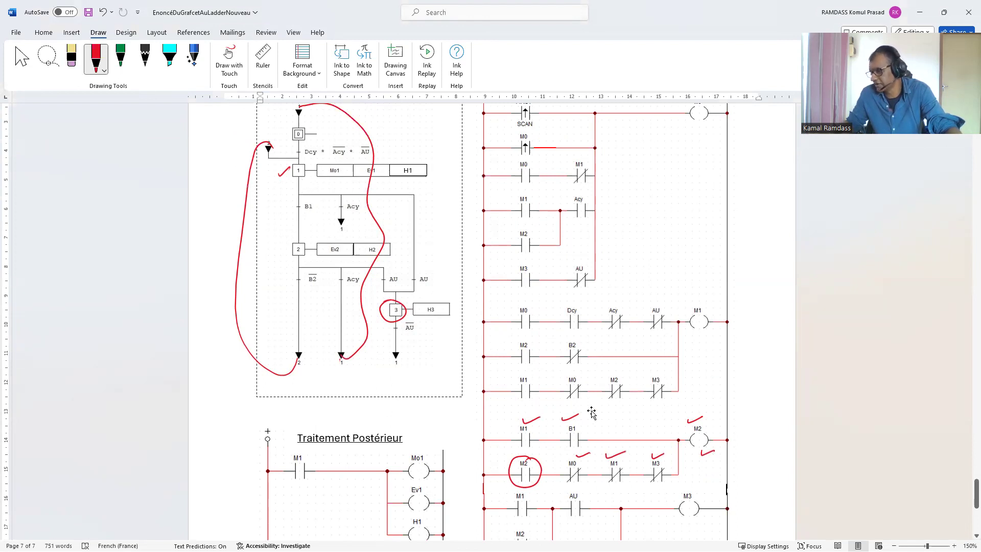
{"action": "scroll", "coordinate": [592, 413], "scroll_direction": "down", "scroll_amount": 3}
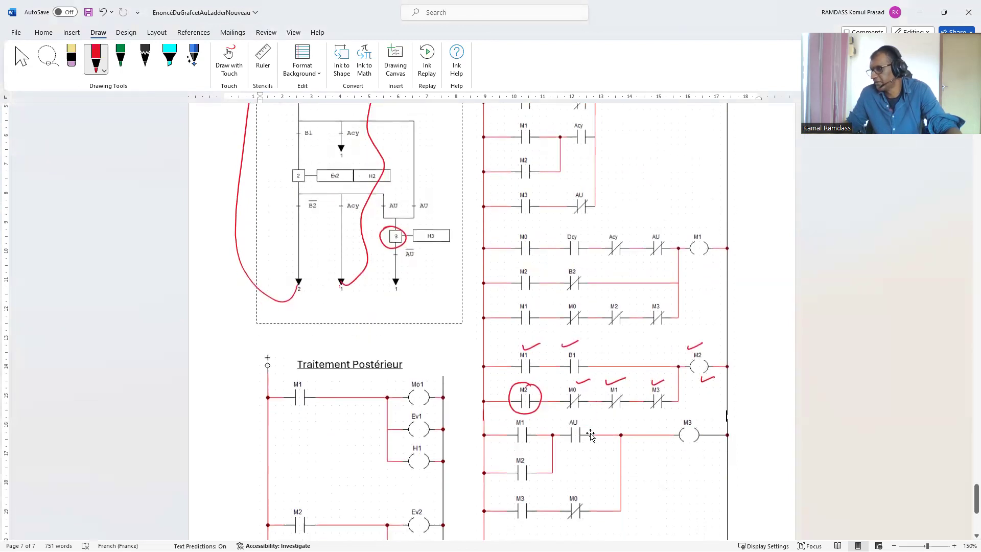
{"action": "scroll", "coordinate": [590, 434], "scroll_direction": "down", "scroll_amount": 2}
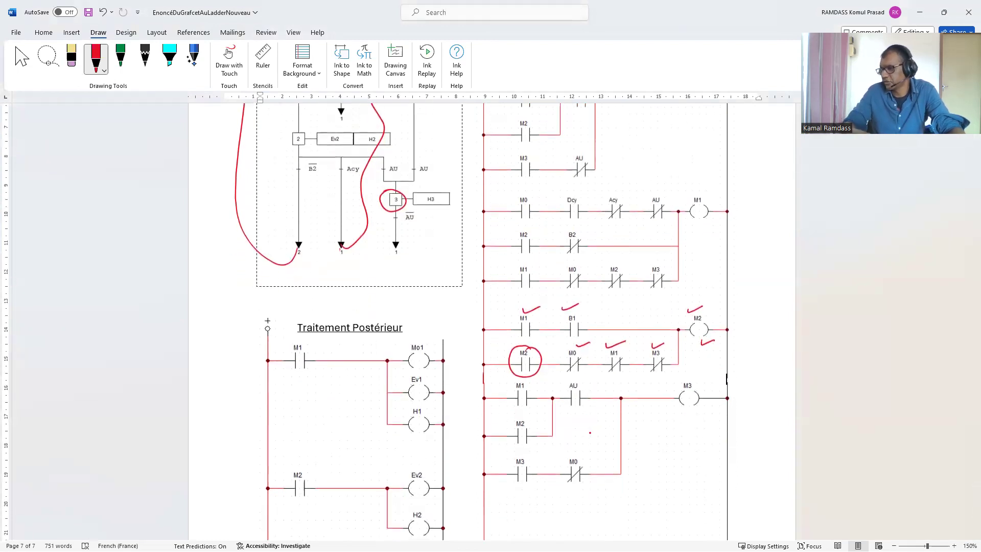
{"action": "left_click_drag", "start_coordinate": [504, 387], "coordinate": [516, 383]}
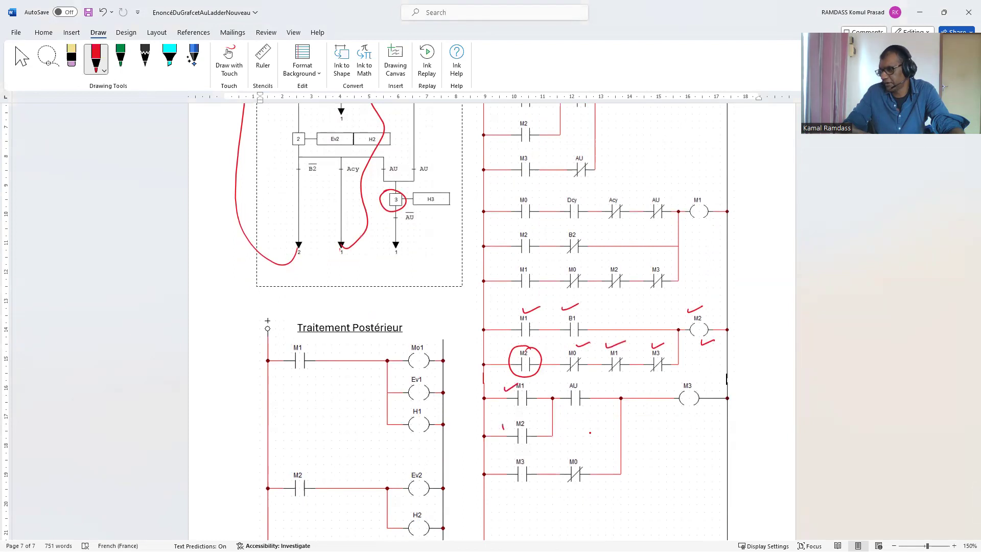
{"action": "mouse_move", "coordinate": [565, 379]}
{"action": "left_mouse_down"}
{"action": "mouse_move", "coordinate": [564, 411]}
{"action": "mouse_move", "coordinate": [587, 382]}
{"action": "mouse_move", "coordinate": [562, 386]}
{"action": "left_mouse_up"}
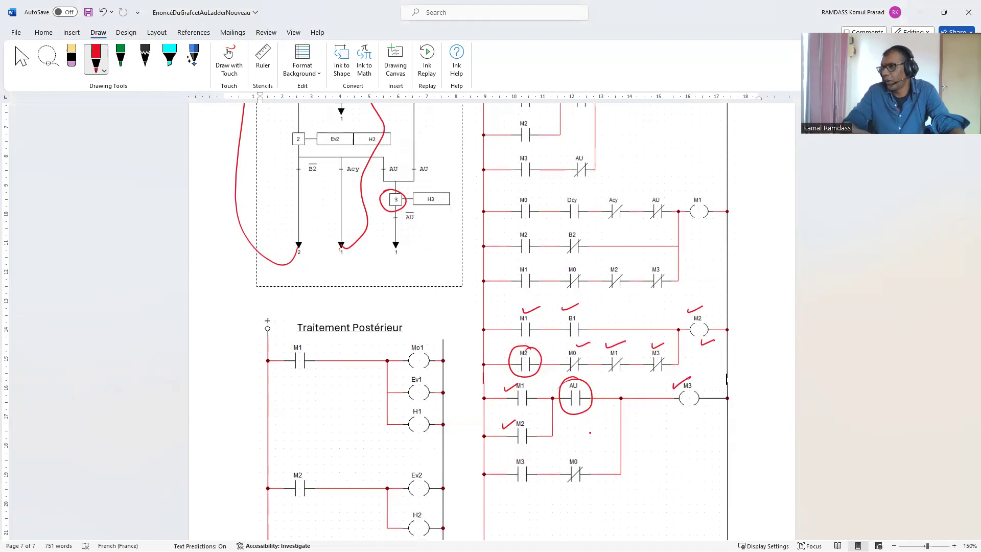
Step: Circle jump 1 below Grafcet step 3 and trace its return path to the entry above step 0
{"action": "mouse_move", "coordinate": [402, 238]}
{"action": "left_mouse_down"}
{"action": "mouse_move", "coordinate": [384, 249]}
{"action": "mouse_move", "coordinate": [411, 245]}
{"action": "left_mouse_up"}
{"action": "scroll", "coordinate": [453, 467], "scroll_direction": "up", "scroll_amount": 5}
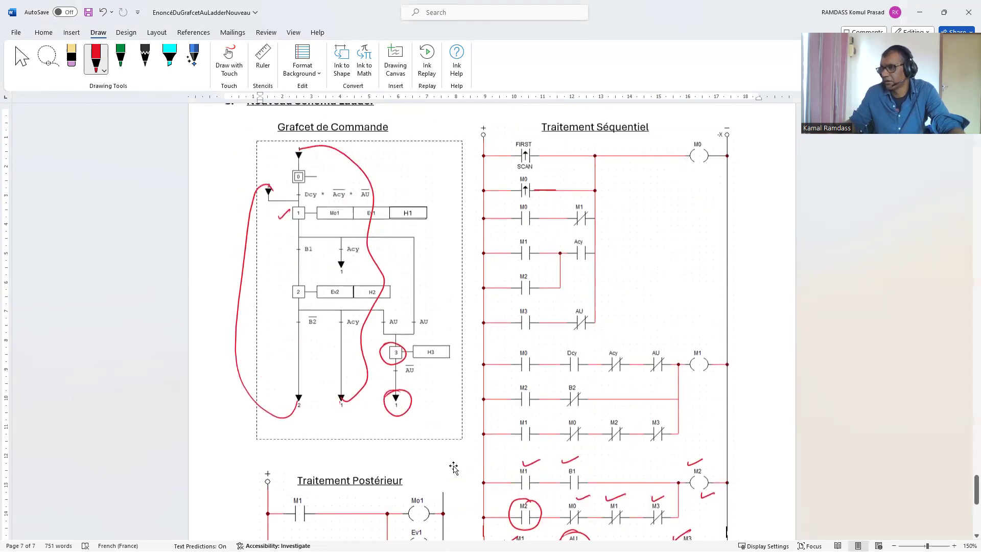
{"action": "scroll", "coordinate": [454, 467], "scroll_direction": "up", "scroll_amount": 2}
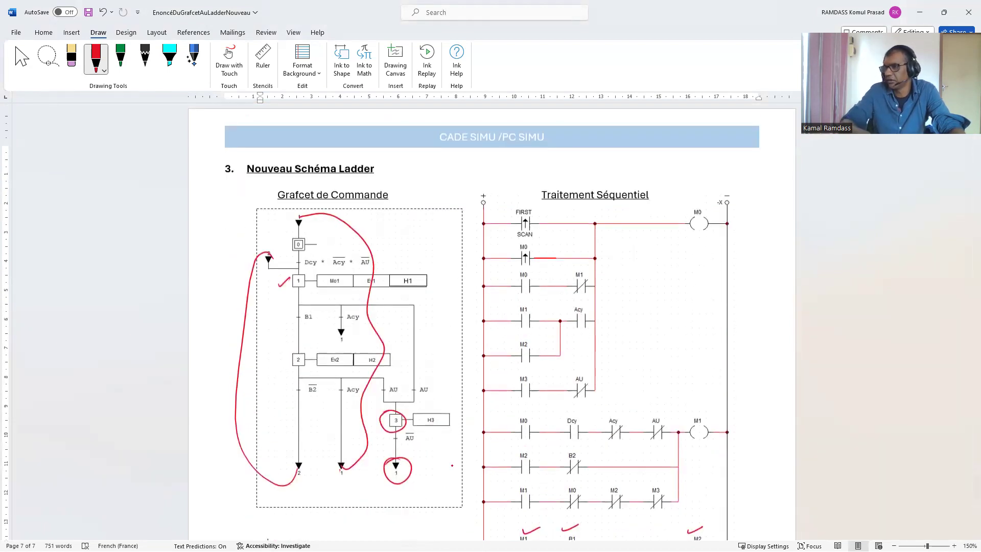
{"action": "mouse_move", "coordinate": [410, 466]}
{"action": "left_mouse_down"}
{"action": "mouse_move", "coordinate": [443, 364]}
{"action": "mouse_move", "coordinate": [381, 233]}
{"action": "mouse_move", "coordinate": [299, 218]}
{"action": "left_mouse_up"}
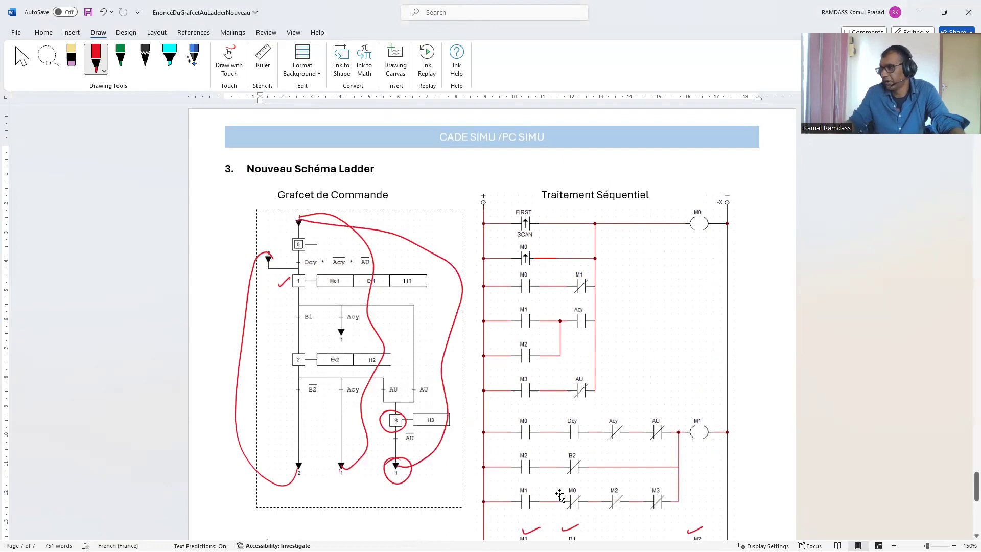
Step: Tick the M0 contact and circle the M3 contact on the M3 coil's holding branch
{"action": "scroll", "coordinate": [562, 481], "scroll_direction": "down", "scroll_amount": 5}
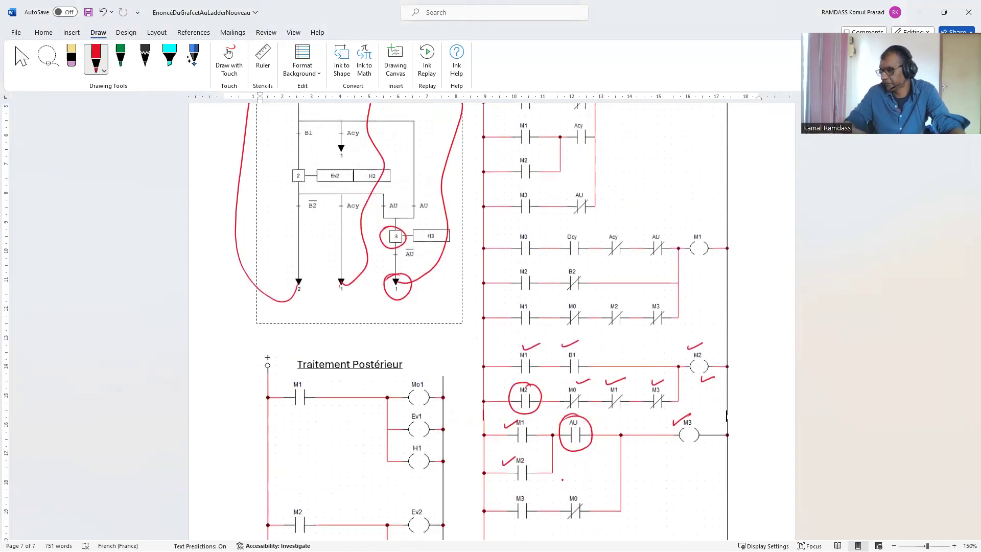
{"action": "scroll", "coordinate": [562, 480], "scroll_direction": "down", "scroll_amount": 3}
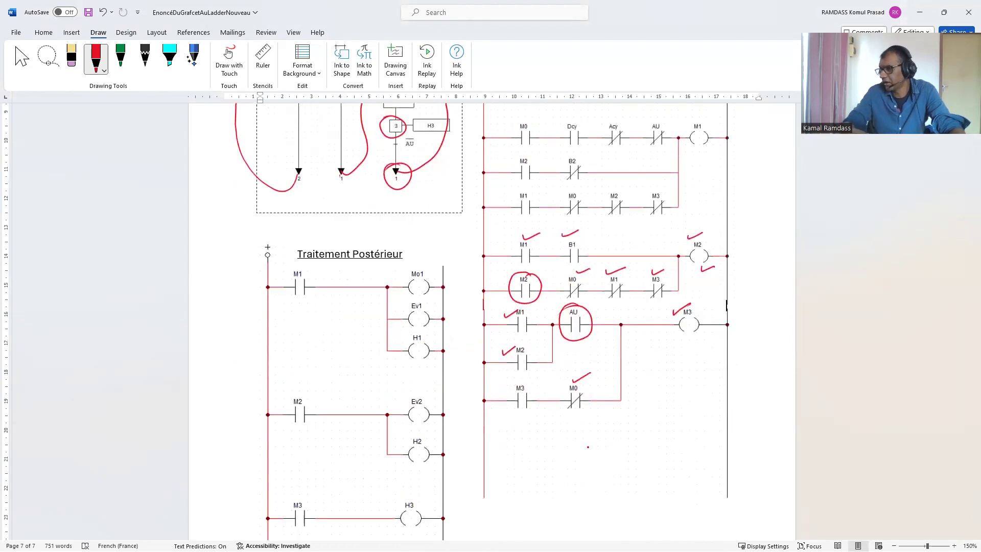
{"action": "mouse_move", "coordinate": [528, 376]}
{"action": "left_mouse_down"}
{"action": "mouse_move", "coordinate": [507, 381]}
{"action": "mouse_move", "coordinate": [522, 416]}
{"action": "mouse_move", "coordinate": [537, 381]}
{"action": "left_mouse_up"}
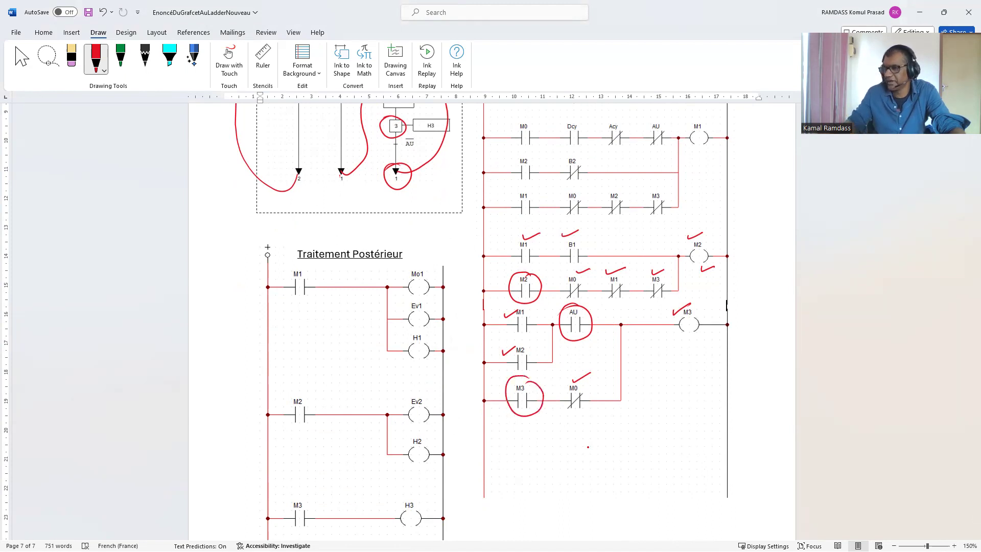
Step: Delete the red return traces from the Grafcet, along with the circles around step 3 and its jump 1
{"action": "scroll", "coordinate": [588, 448], "scroll_direction": "up", "scroll_amount": 8}
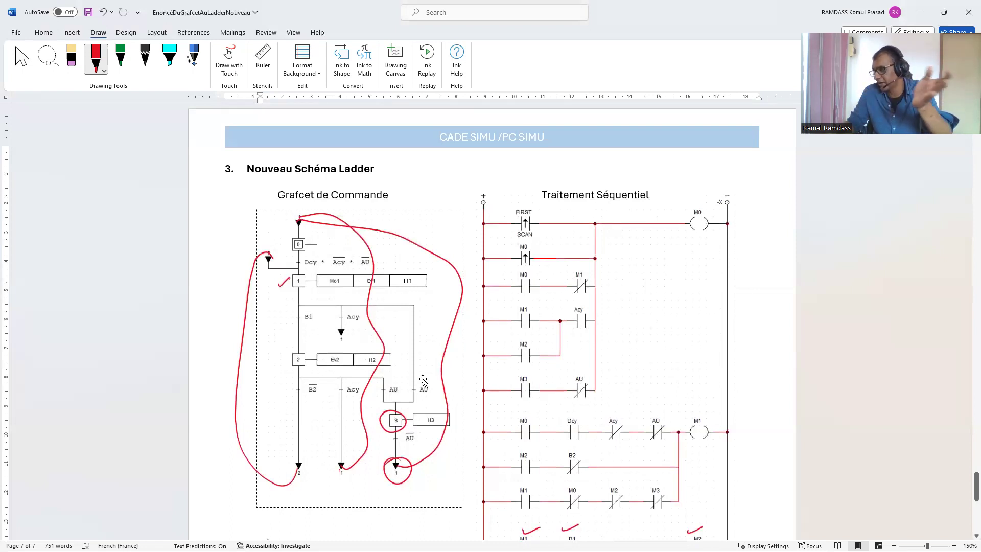
{"action": "scroll", "coordinate": [532, 381], "scroll_direction": "down", "scroll_amount": 3}
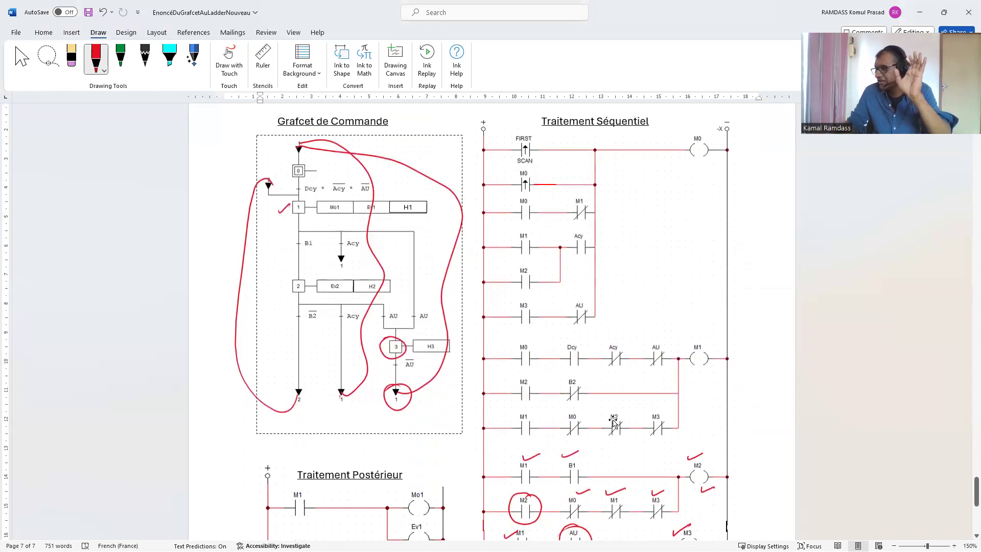
{"action": "scroll", "coordinate": [613, 422], "scroll_direction": "down", "scroll_amount": 3}
{"action": "scroll", "coordinate": [612, 422], "scroll_direction": "down", "scroll_amount": 2}
{"action": "scroll", "coordinate": [366, 428], "scroll_direction": "up", "scroll_amount": 5}
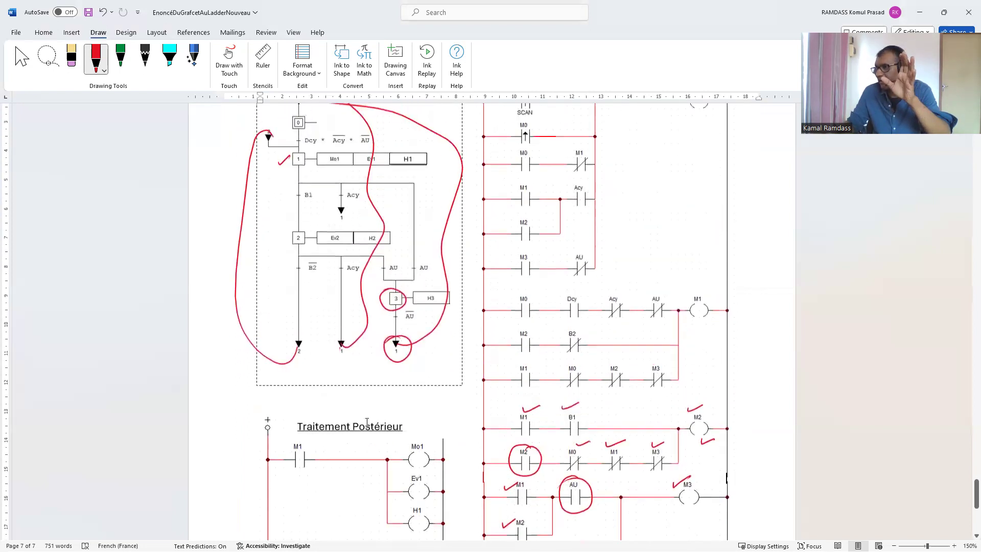
{"action": "scroll", "coordinate": [367, 422], "scroll_direction": "down", "scroll_amount": 3}
{"action": "scroll", "coordinate": [365, 421], "scroll_direction": "up", "scroll_amount": 4}
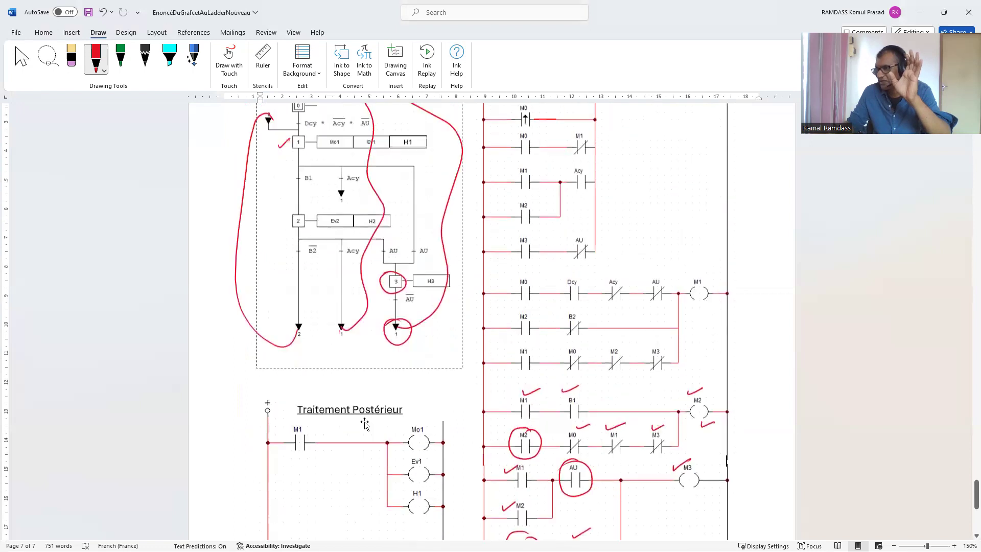
{"action": "left_click", "coordinate": [369, 366]}
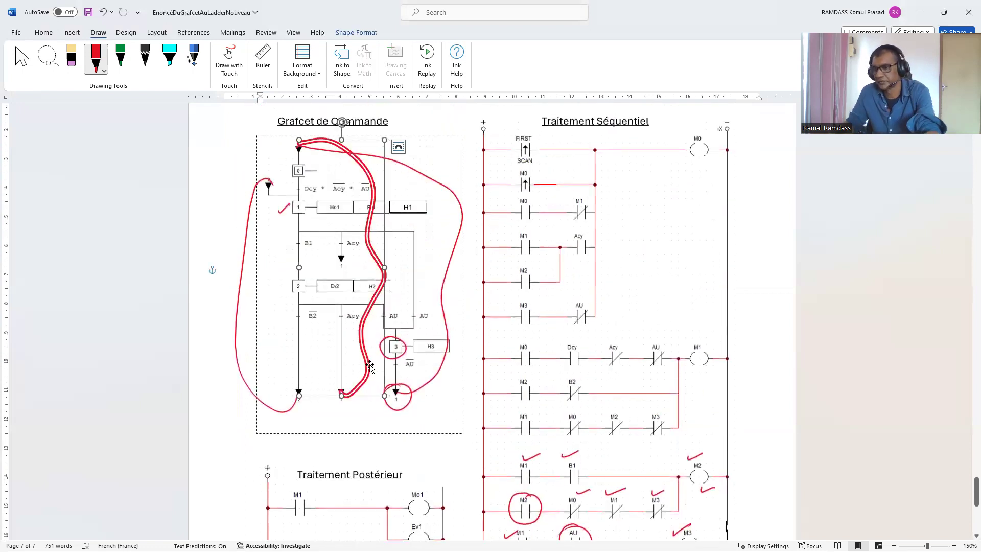
{"action": "key", "text": "Delete"}
{"action": "left_click", "coordinate": [406, 347]}
{"action": "key", "text": "Delete"}
{"action": "left_click", "coordinate": [423, 387]}
{"action": "key", "text": "Delete"}
{"action": "left_click", "coordinate": [413, 395]}
{"action": "key", "text": "Delete"}
{"action": "left_click", "coordinate": [289, 412]}
{"action": "key", "text": "Delete"}
Step: Tick step 1 and circle its Mo1 action in the Grafcet, and tick the M1 contact and Mo1 coil under Traitement Postérieur
{"action": "scroll", "coordinate": [317, 406], "scroll_direction": "down", "scroll_amount": 3}
{"action": "scroll", "coordinate": [317, 406], "scroll_direction": "down", "scroll_amount": 2}
{"action": "scroll", "coordinate": [317, 405], "scroll_direction": "up", "scroll_amount": 3}
{"action": "scroll", "coordinate": [317, 405], "scroll_direction": "up", "scroll_amount": 3}
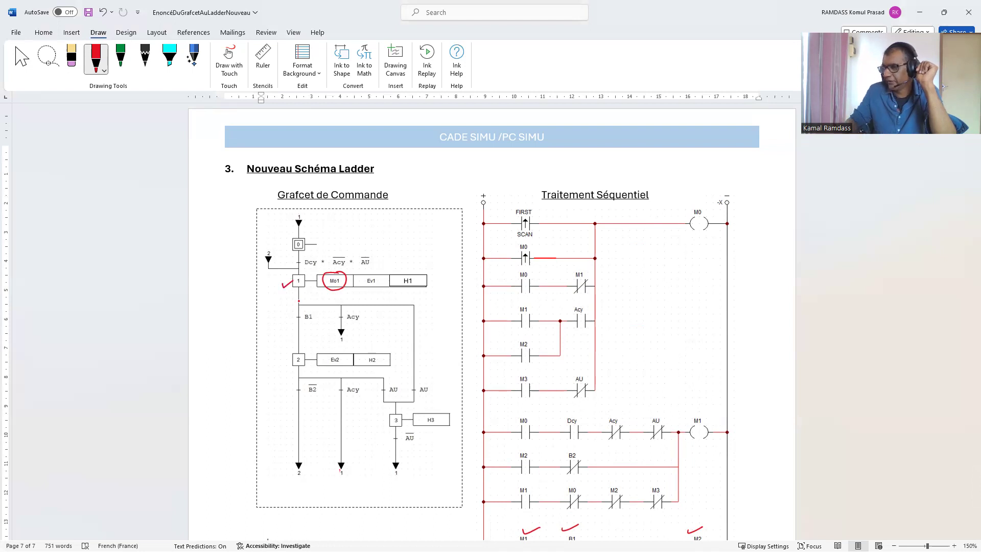
{"action": "scroll", "coordinate": [325, 313], "scroll_direction": "down", "scroll_amount": 5}
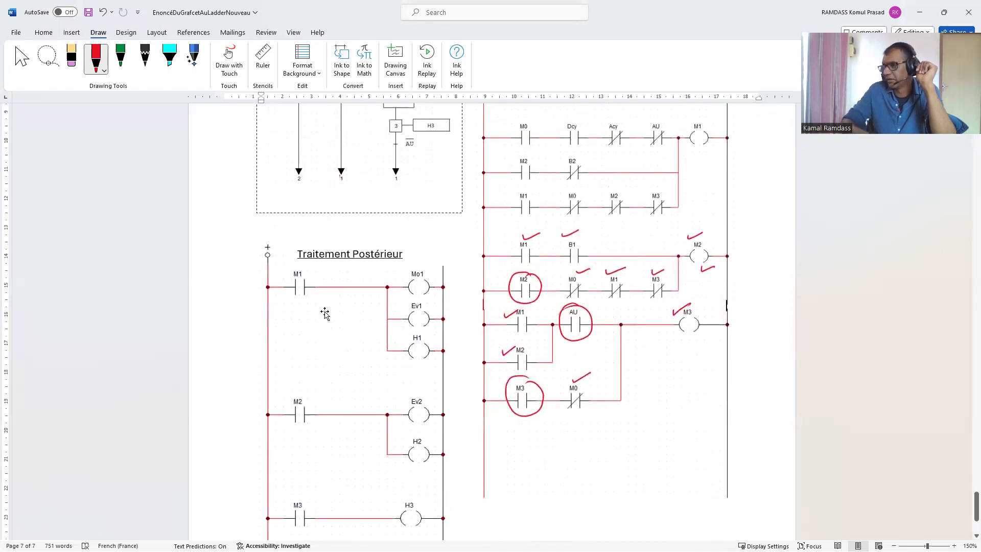
{"action": "left_click_drag", "start_coordinate": [306, 299], "coordinate": [330, 293]}
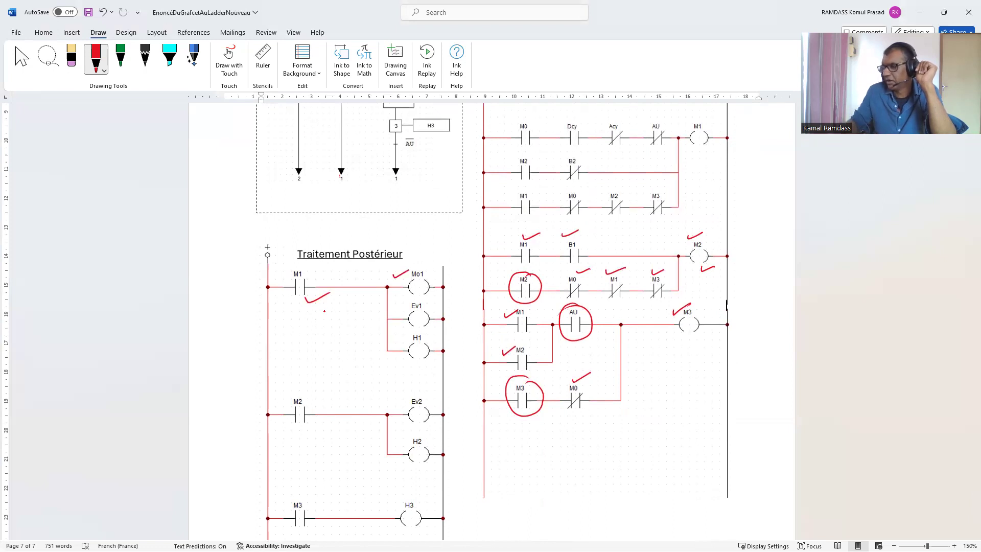
Step: Tick the Ev1 and H1 actions of Grafcet step 1, and the Ev1, H1, Ev2 and H2 coils under Traitement Postérieur
{"action": "scroll", "coordinate": [327, 317], "scroll_direction": "up", "scroll_amount": 4}
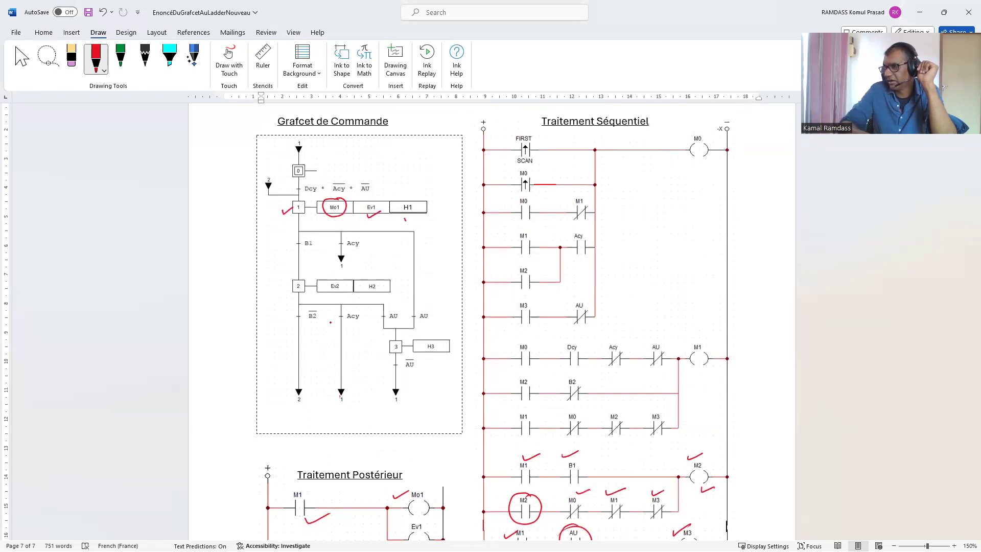
{"action": "scroll", "coordinate": [330, 322], "scroll_direction": "down", "scroll_amount": 4}
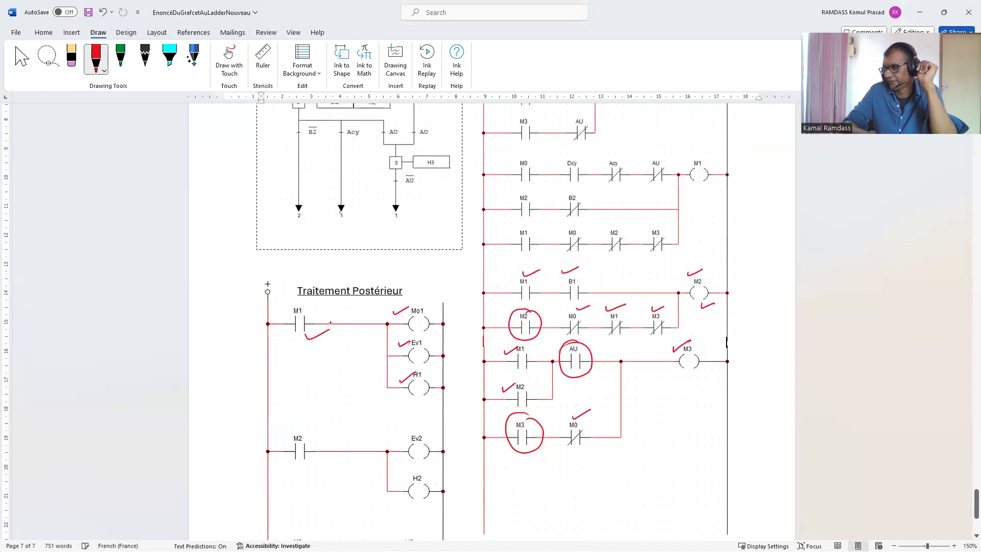
{"action": "scroll", "coordinate": [331, 323], "scroll_direction": "up", "scroll_amount": 5}
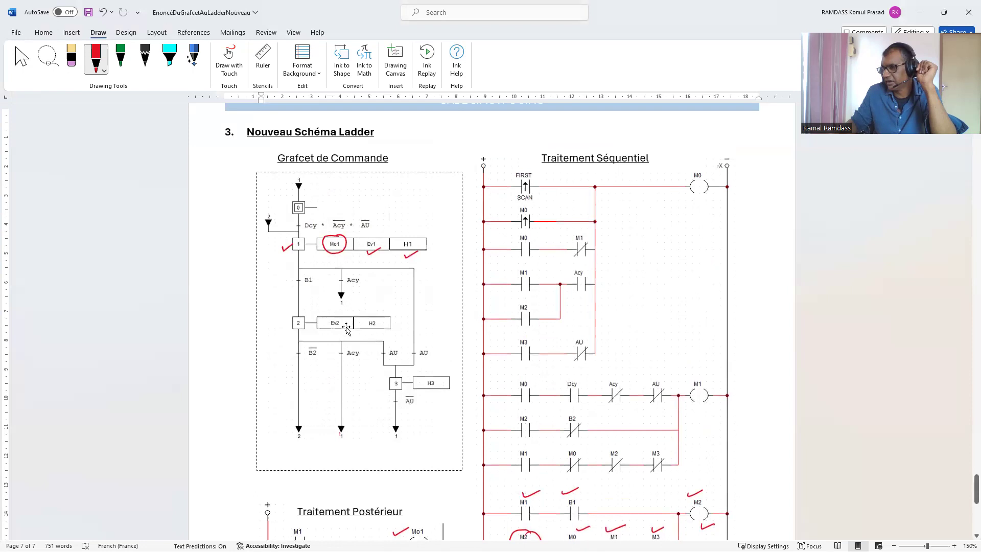
{"action": "scroll", "coordinate": [365, 329], "scroll_direction": "down", "scroll_amount": 7}
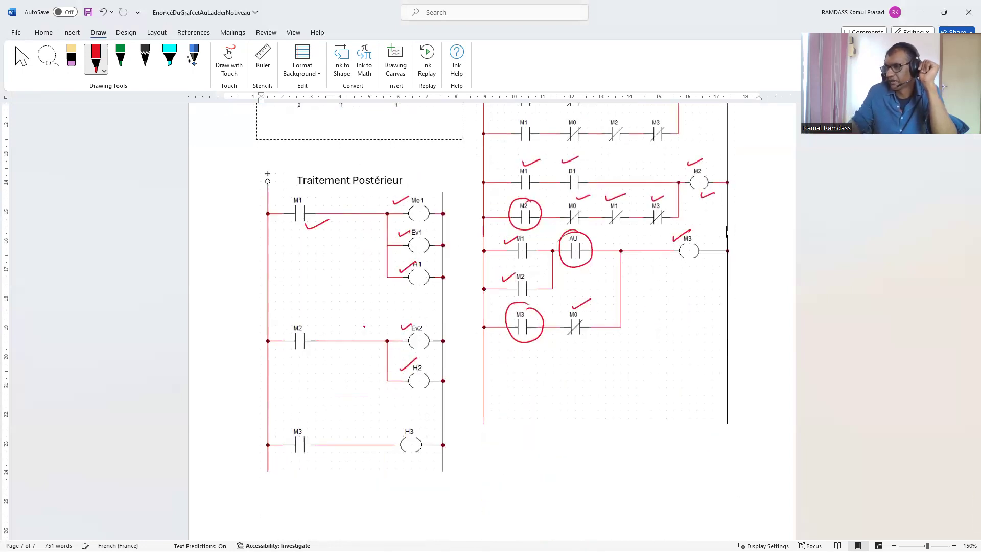
Step: Tick the H3 action of Grafcet step 3 and the H3 coil under Traitement Postérieur in red ink
{"action": "scroll", "coordinate": [364, 326], "scroll_direction": "up", "scroll_amount": 5}
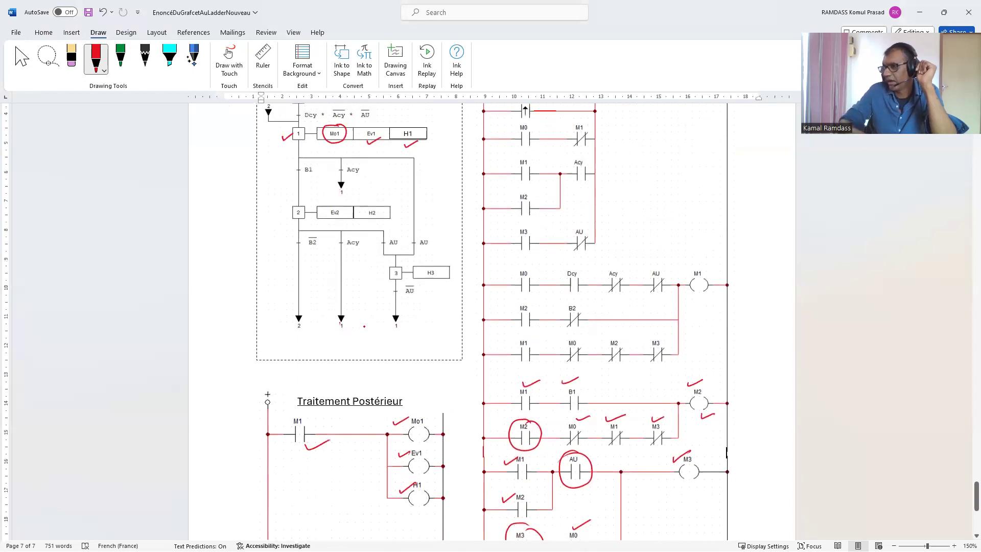
{"action": "left_click_drag", "start_coordinate": [433, 284], "coordinate": [453, 278]}
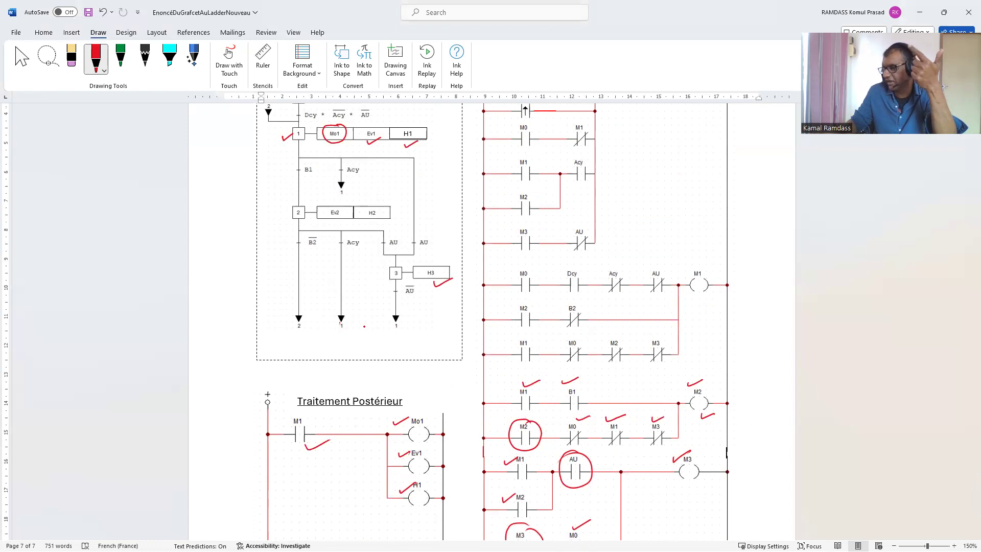
{"action": "scroll", "coordinate": [364, 325], "scroll_direction": "down", "scroll_amount": 7}
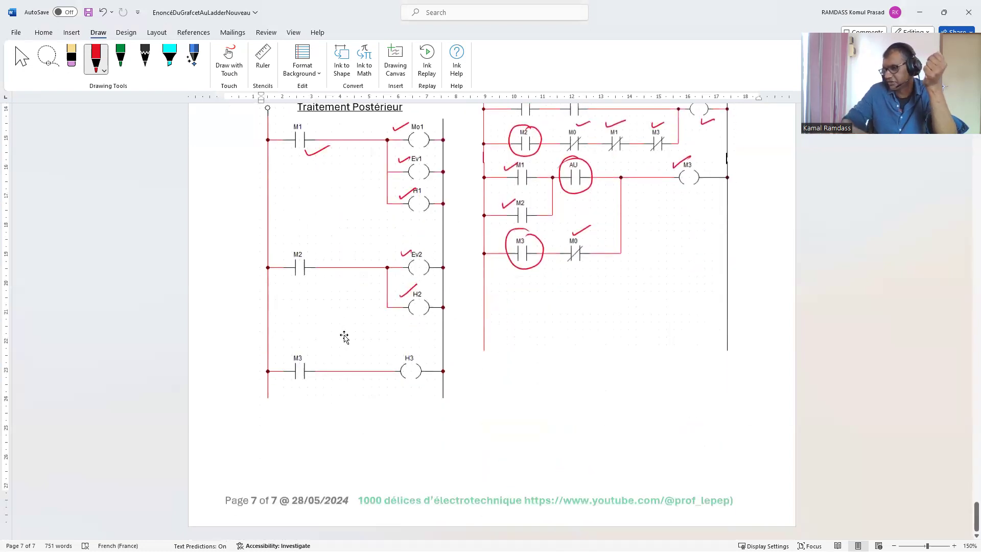
{"action": "left_click_drag", "start_coordinate": [380, 362], "coordinate": [405, 354]}
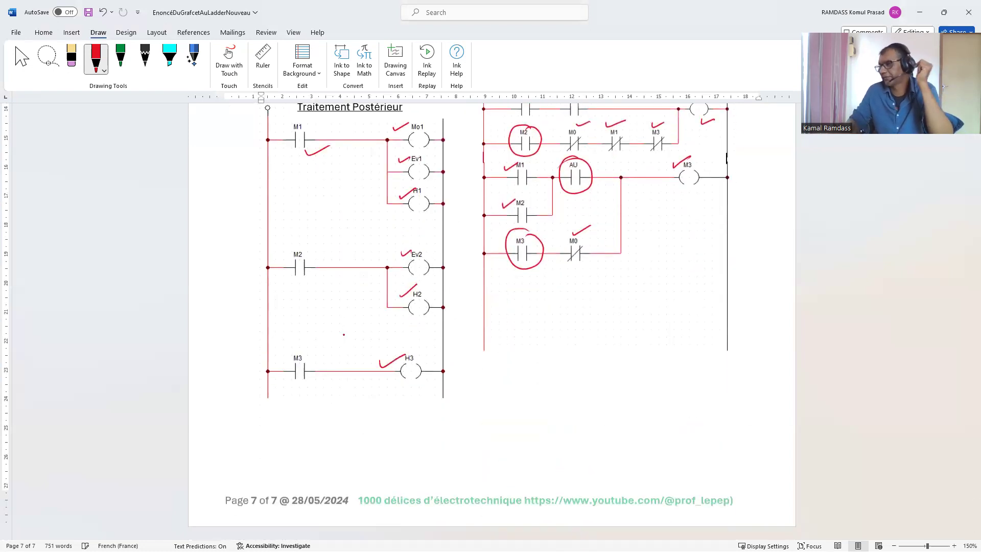
{"action": "scroll", "coordinate": [385, 387], "scroll_direction": "up", "scroll_amount": 6}
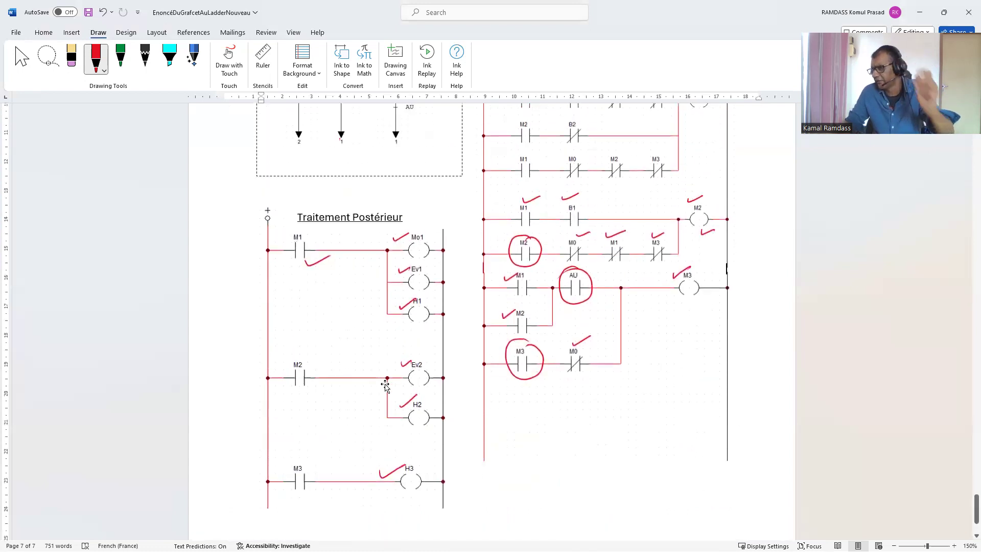
{"action": "scroll", "coordinate": [385, 386], "scroll_direction": "up", "scroll_amount": 2}
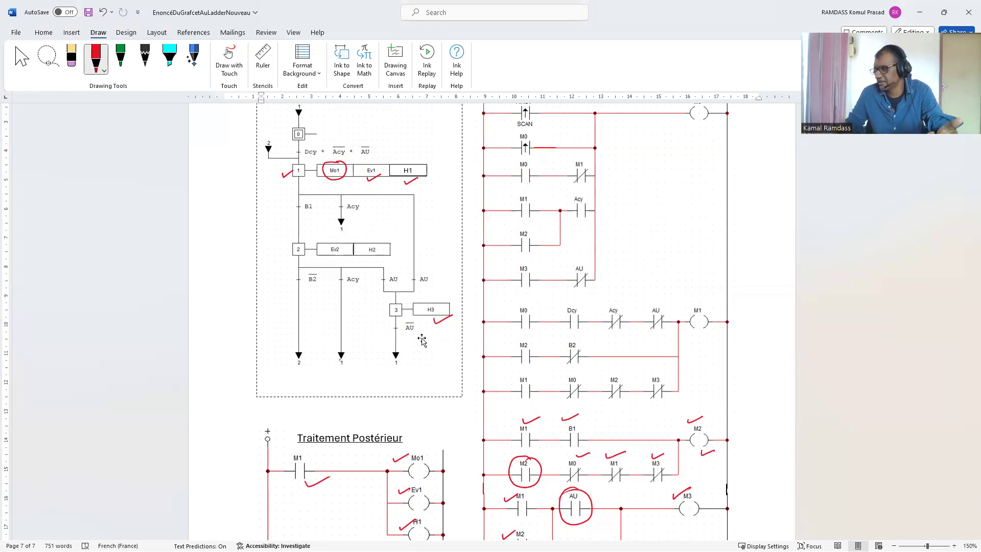
Step: Review the Grafcet, the previous lesson's ladder diagram, the water tank system and its operating cycle in the document
{"action": "scroll", "coordinate": [550, 344], "scroll_direction": "up", "scroll_amount": 3}
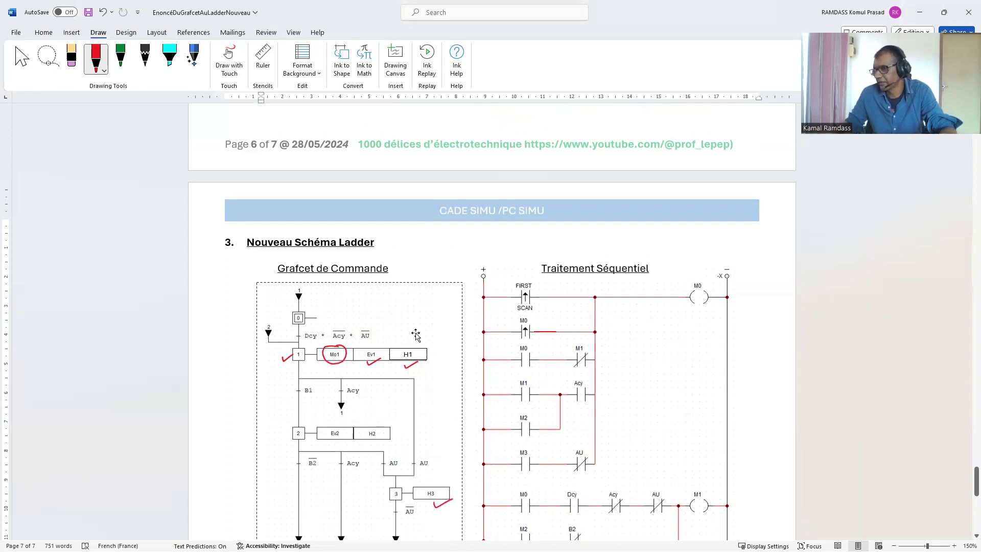
{"action": "scroll", "coordinate": [537, 364], "scroll_direction": "up", "scroll_amount": 2}
{"action": "scroll", "coordinate": [537, 364], "scroll_direction": "up", "scroll_amount": 20}
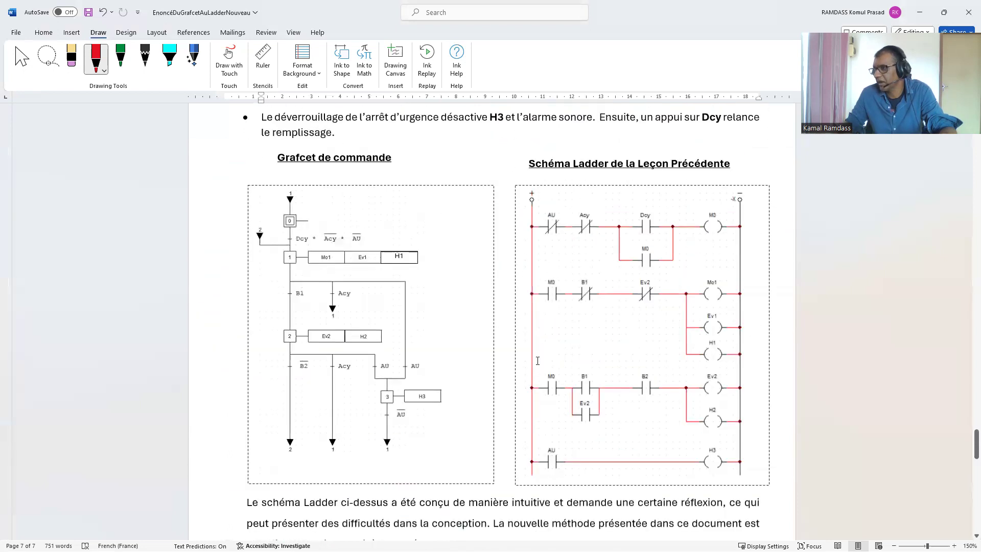
{"action": "scroll", "coordinate": [538, 360], "scroll_direction": "up", "scroll_amount": 4}
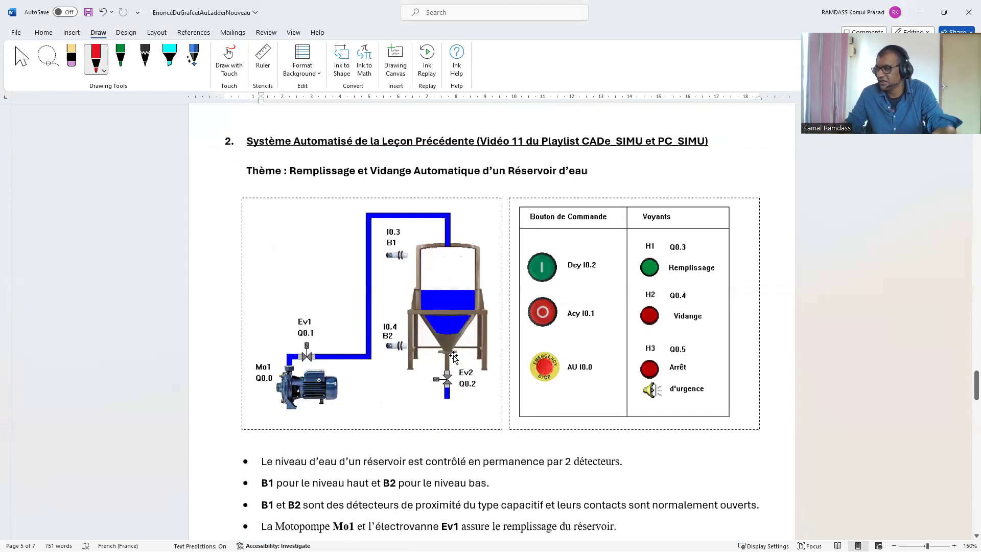
{"action": "scroll", "coordinate": [453, 356], "scroll_direction": "down", "scroll_amount": 16}
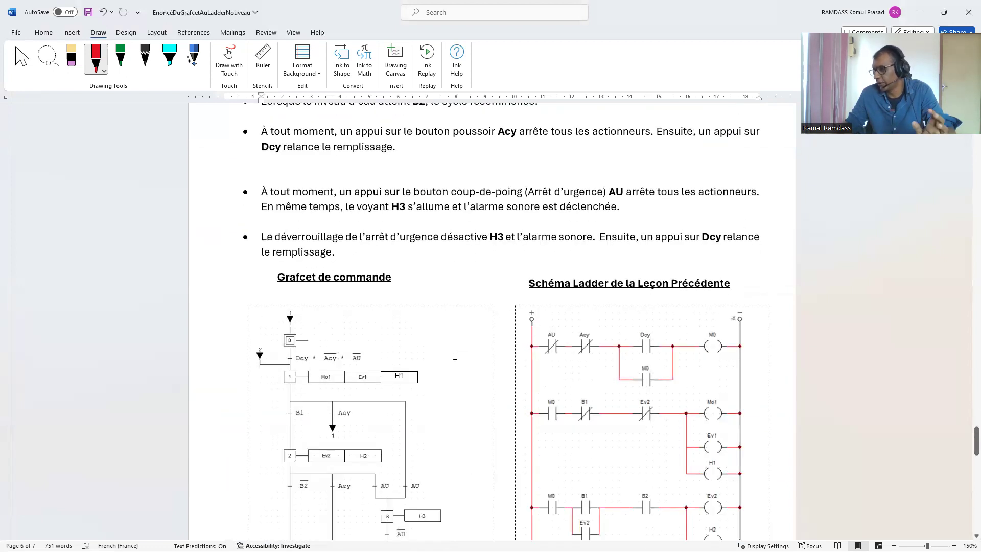
{"action": "scroll", "coordinate": [455, 355], "scroll_direction": "up", "scroll_amount": 3}
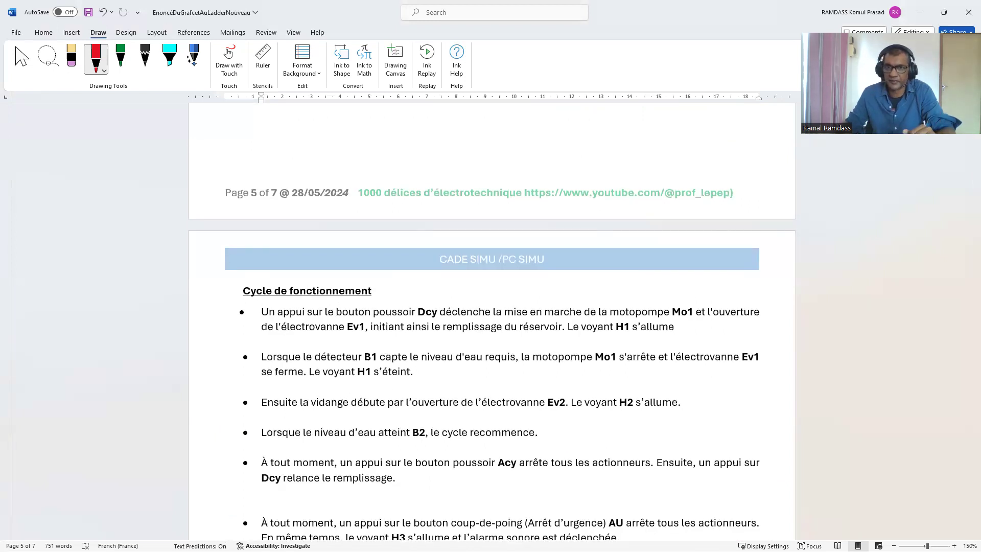
Step: Switch to CADe_SIMU and PC_SIMU, and run the ladder and tank simulations together
{"action": "key", "text": "alt+Tab"}
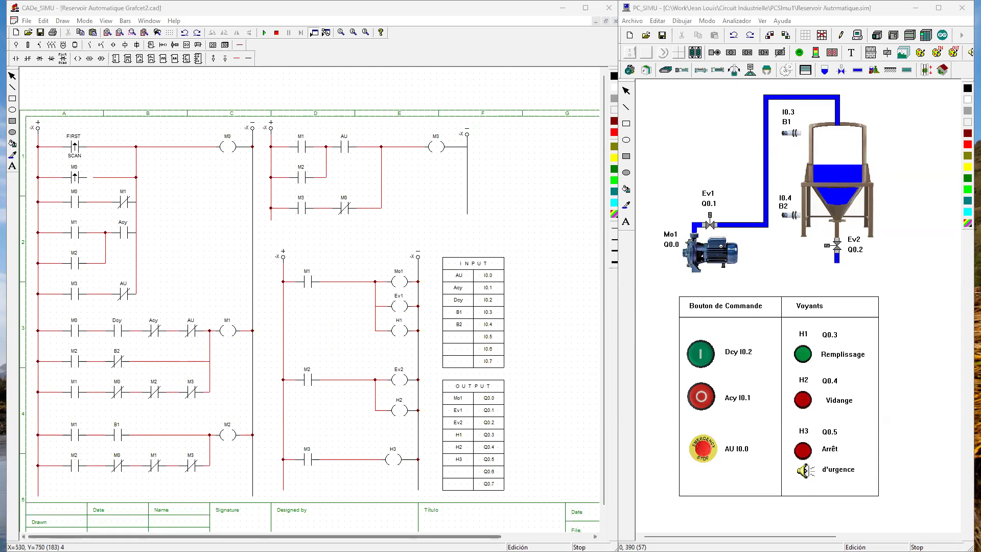
{"action": "scroll", "coordinate": [307, 306], "scroll_direction": "right", "scroll_amount": 3}
{"action": "scroll", "coordinate": [306, 307], "scroll_direction": "left", "scroll_amount": 3}
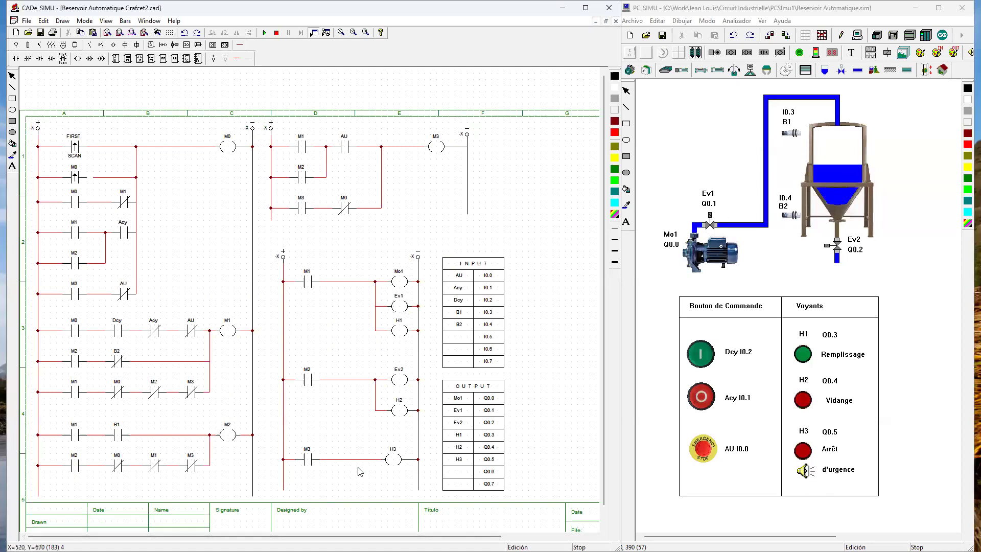
{"action": "left_click", "coordinate": [265, 33]}
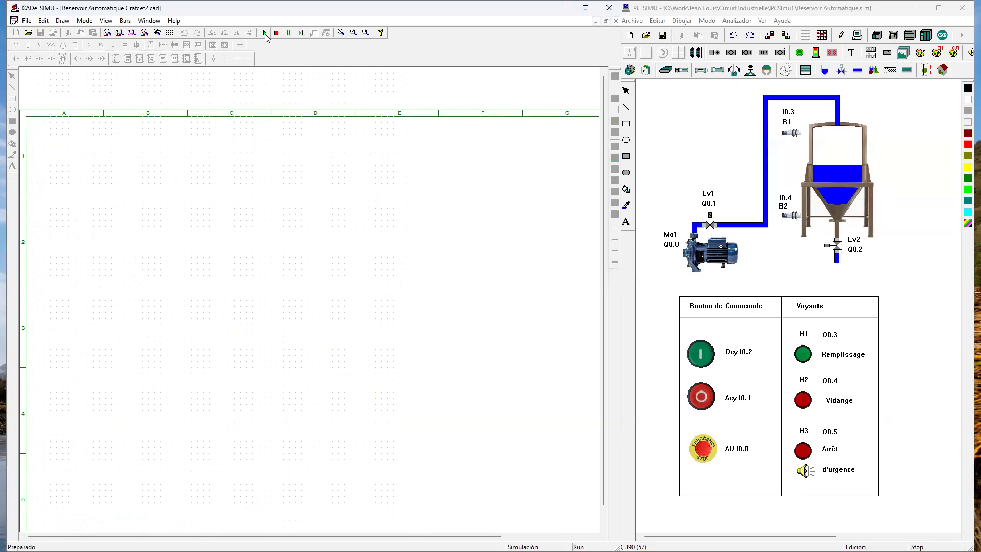
{"action": "left_click", "coordinate": [861, 41]}
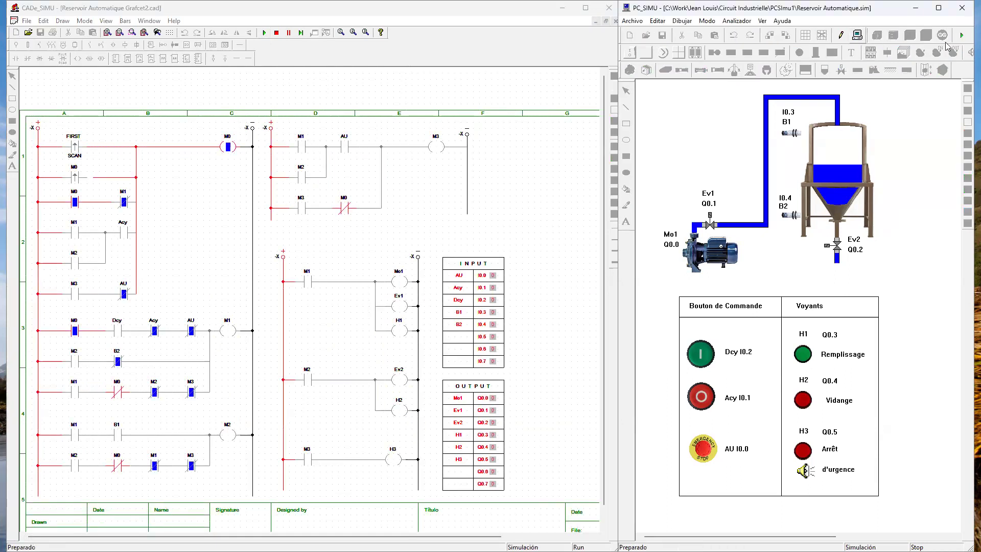
{"action": "left_click", "coordinate": [962, 34]}
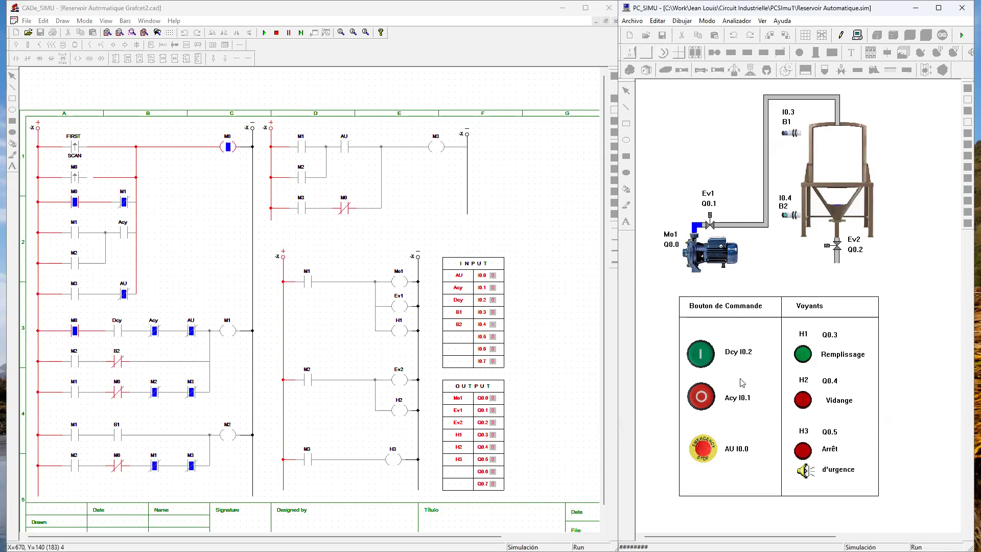
Step: Start the simulated tank filling with Dcy, stop it with Acy, and restart it with Dcy
{"action": "left_click", "coordinate": [703, 362]}
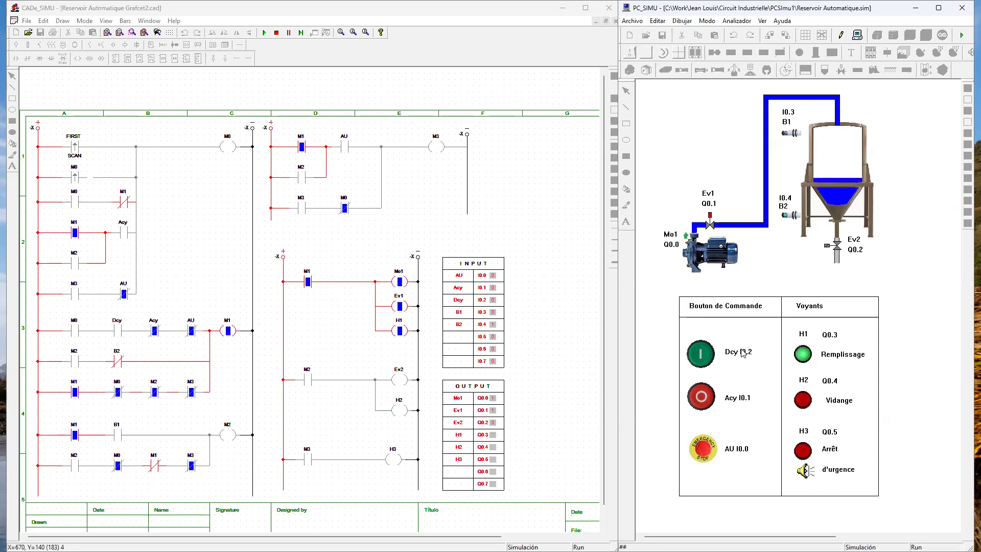
{"action": "left_click", "coordinate": [701, 398]}
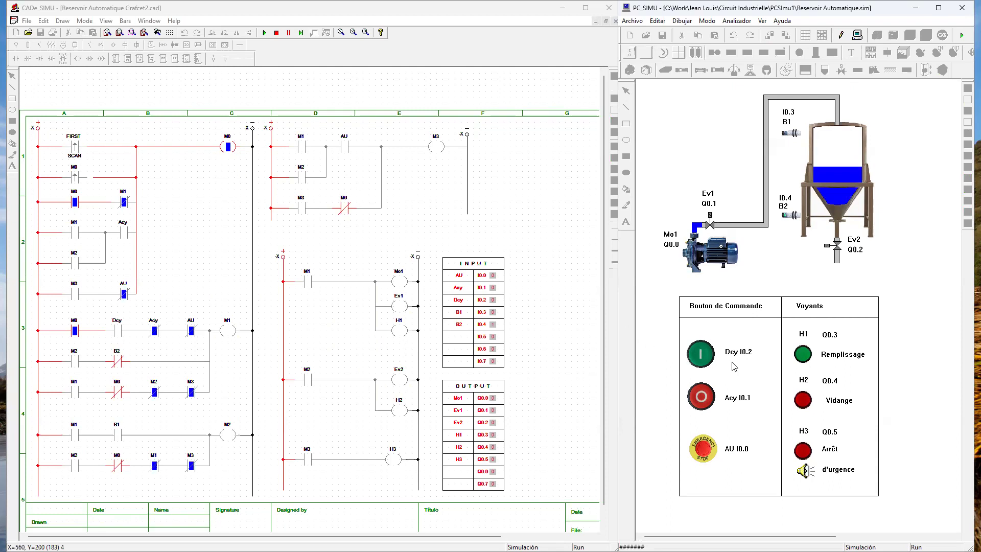
{"action": "left_click", "coordinate": [702, 354]}
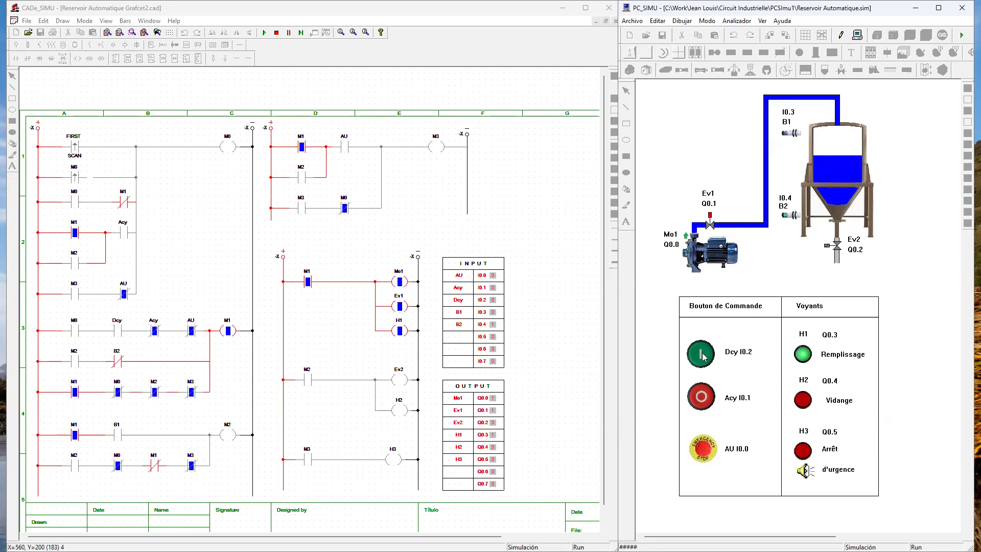
Step: Test engaging and releasing the AU emergency stop during filling and draining, and return both simulators to edit mode
{"action": "left_click", "coordinate": [703, 450]}
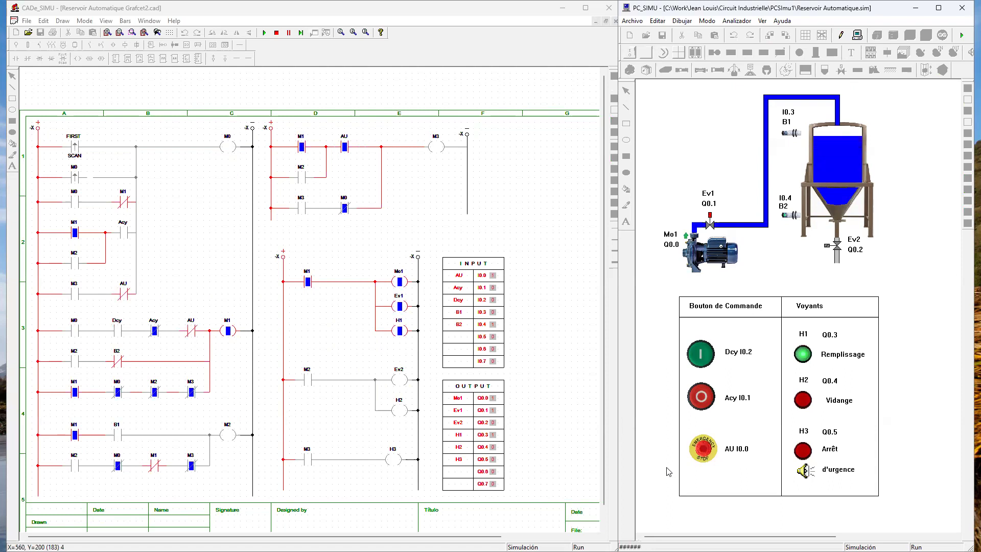
{"action": "left_click", "coordinate": [703, 450]}
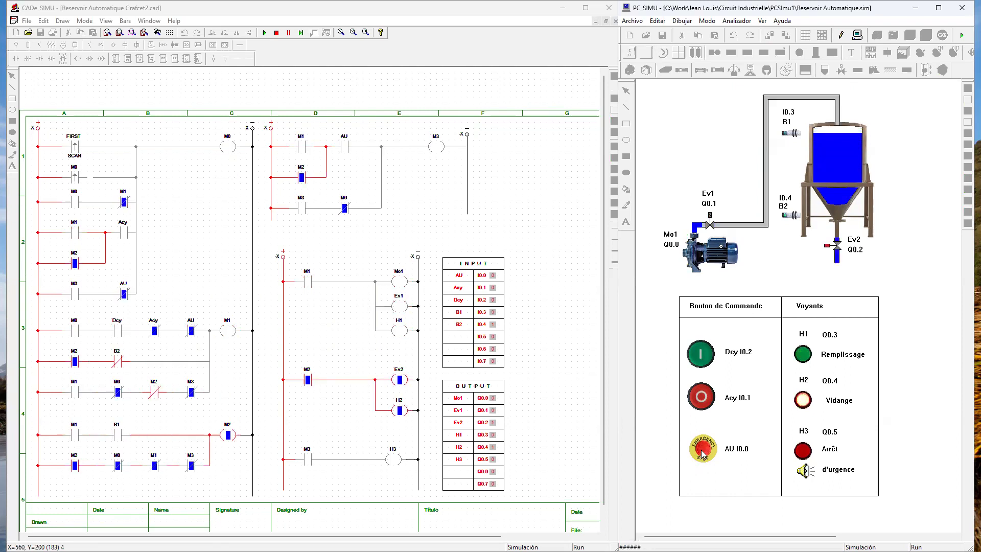
{"action": "left_click", "coordinate": [703, 452]}
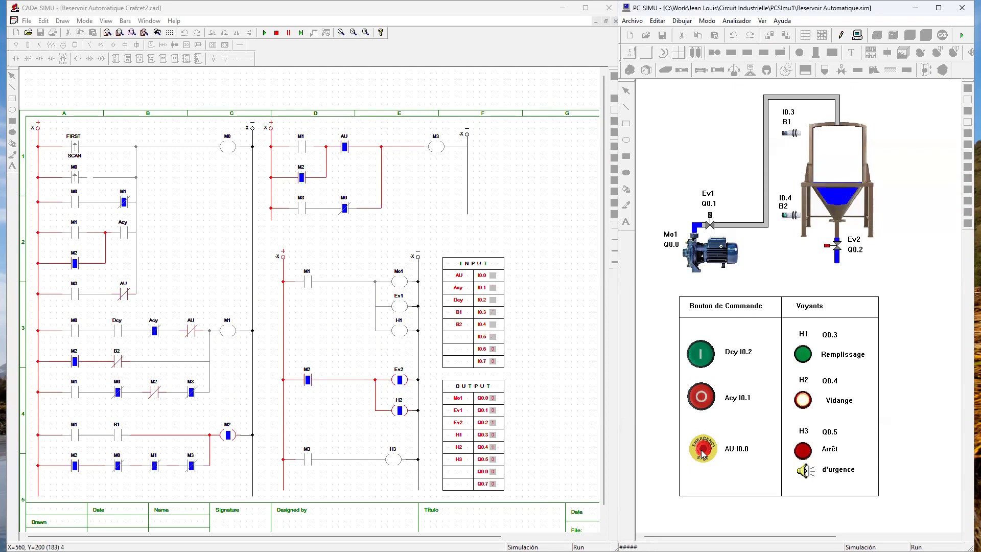
{"action": "left_click", "coordinate": [702, 450]}
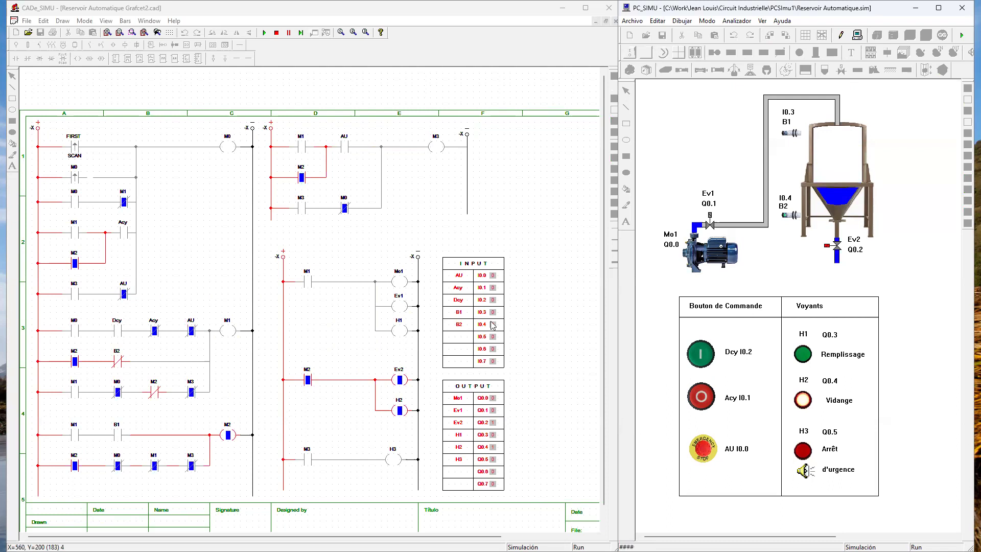
{"action": "left_click", "coordinate": [702, 450]}
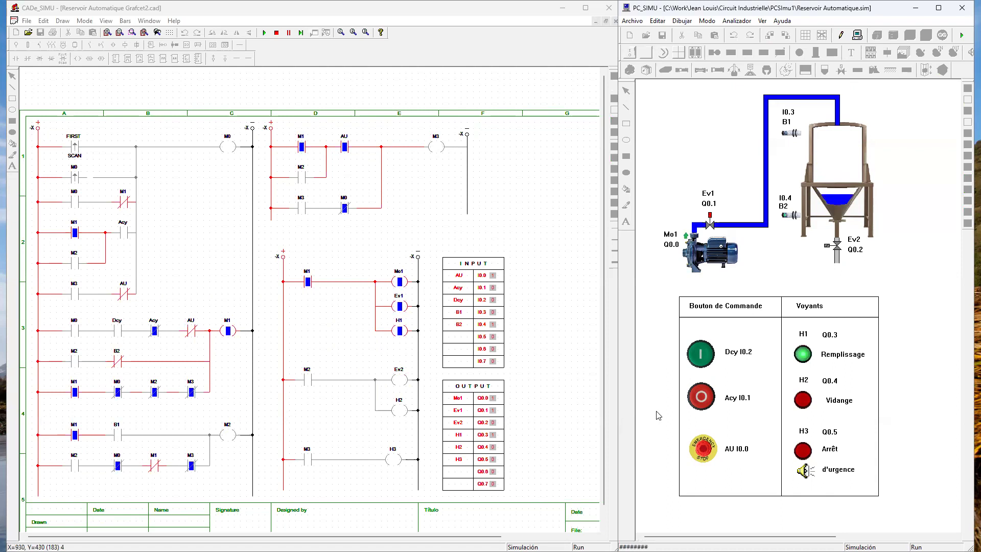
{"action": "left_click", "coordinate": [705, 450]}
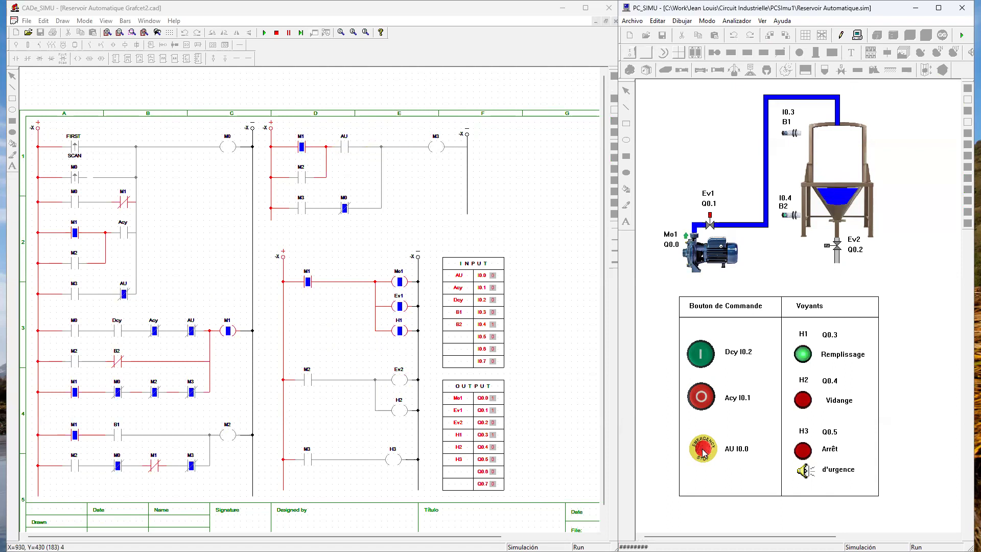
{"action": "left_click", "coordinate": [703, 452]}
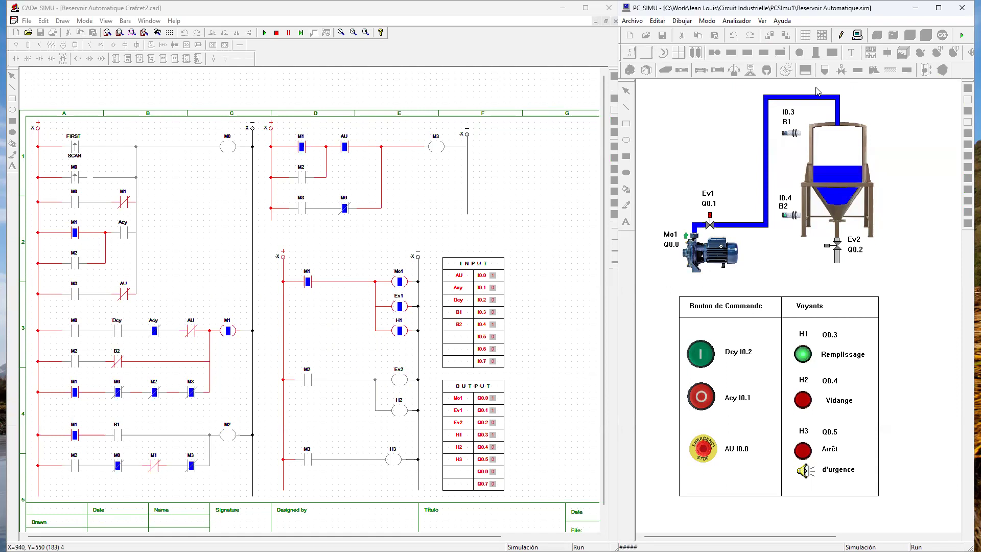
{"action": "left_click", "coordinate": [275, 34]}
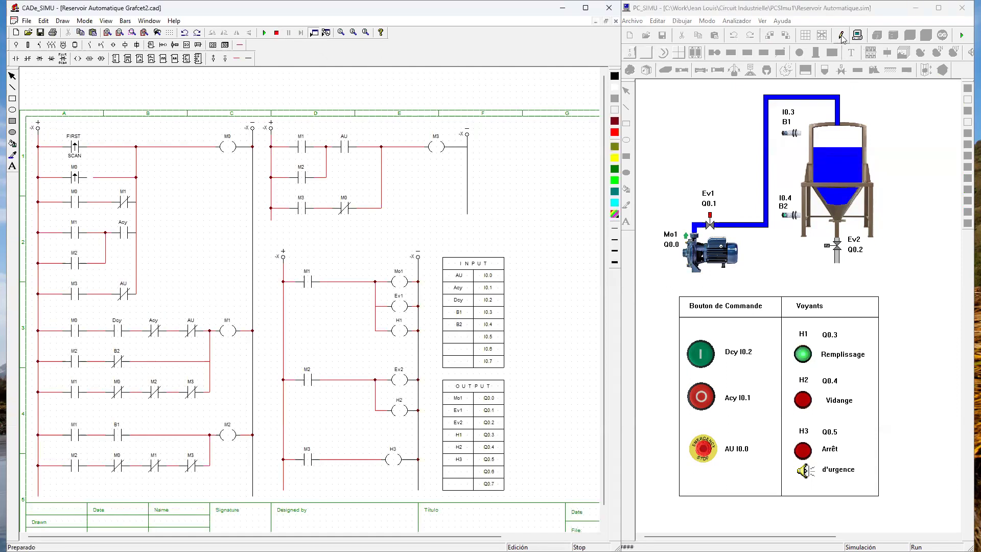
{"action": "left_click", "coordinate": [842, 36]}
Step: Delete the vertical negative supply wire of the M3 rung and move its negative -X terminal further from the coil
{"action": "left_click", "coordinate": [458, 153]}
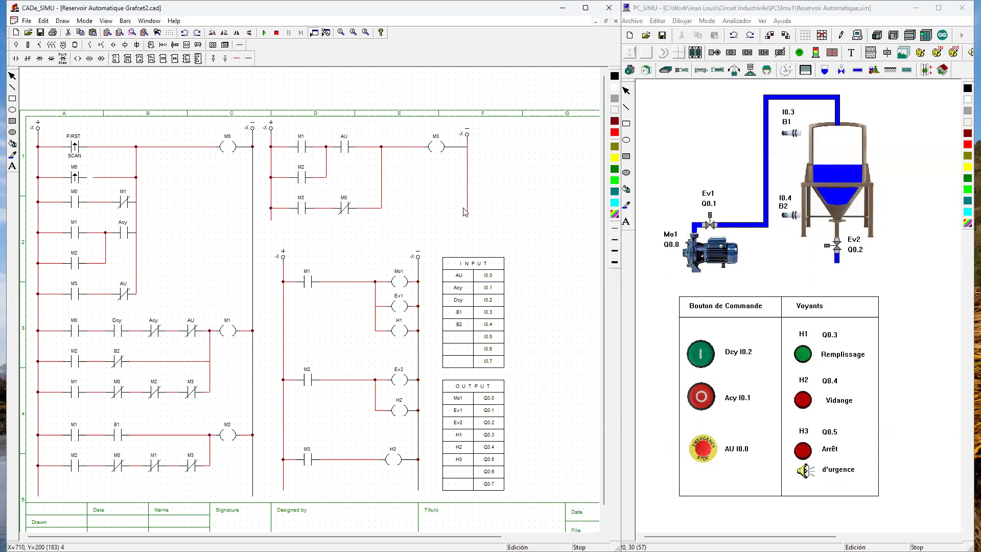
{"action": "scroll", "coordinate": [521, 286], "scroll_direction": "up", "scroll_amount": 2}
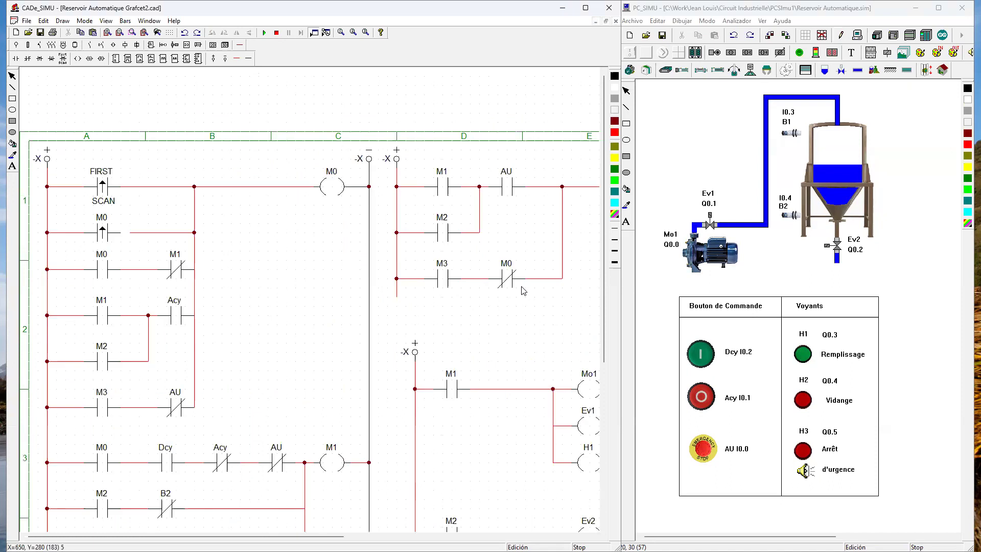
{"action": "left_click", "coordinate": [440, 537]}
{"action": "left_click", "coordinate": [225, 185]}
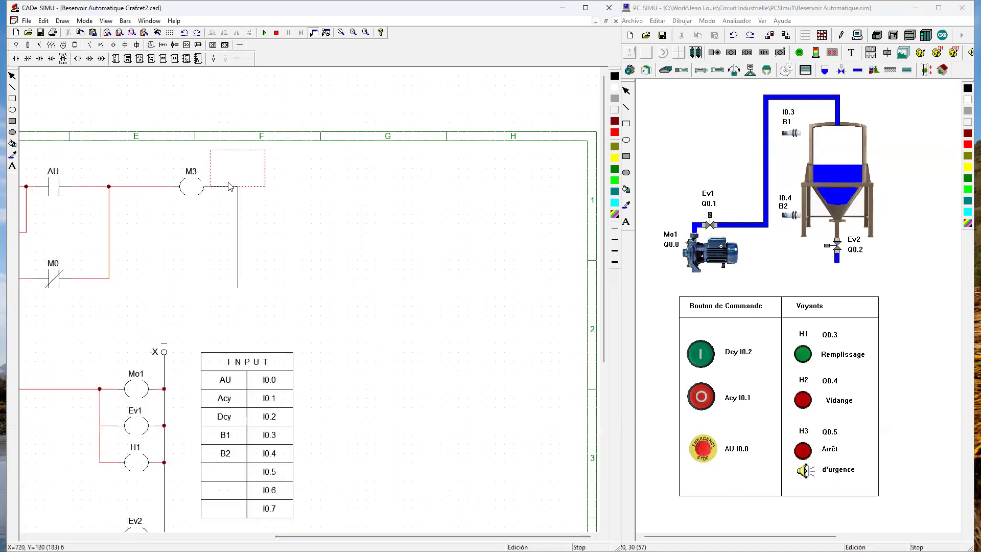
{"action": "left_click", "coordinate": [257, 201]}
{"action": "left_click_drag", "start_coordinate": [239, 213], "coordinate": [254, 164]}
{"action": "left_click", "coordinate": [249, 210]}
{"action": "key", "text": "Delete"}
{"action": "left_click", "coordinate": [248, 166]}
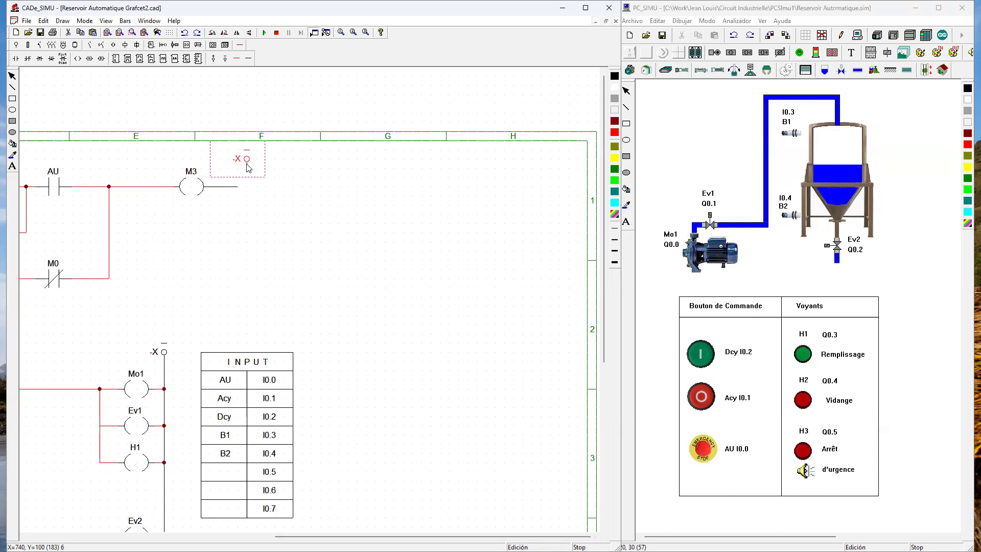
{"action": "left_click_drag", "start_coordinate": [247, 170], "coordinate": [249, 173]}
{"action": "scroll", "coordinate": [241, 263], "scroll_direction": "down", "scroll_amount": 1}
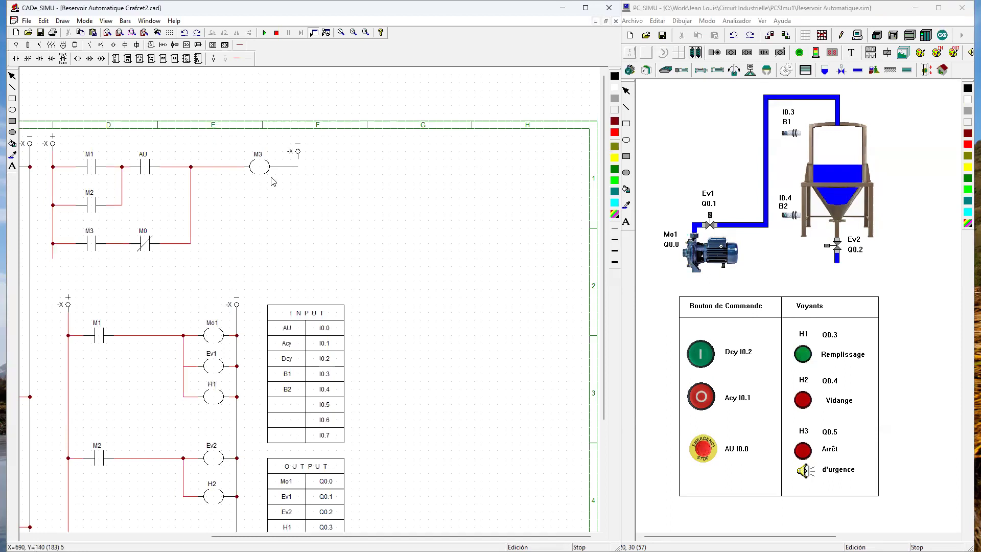
{"action": "left_click_drag", "start_coordinate": [297, 152], "coordinate": [305, 144]}
Step: Draw a new vertical black wire down from the -X terminal and rewire the M3 coil's output to it
{"action": "left_click", "coordinate": [247, 58]}
{"action": "left_click_drag", "start_coordinate": [310, 158], "coordinate": [313, 255]}
{"action": "left_click", "coordinate": [290, 172]}
{"action": "key", "text": "Delete"}
{"action": "left_click_drag", "start_coordinate": [281, 170], "coordinate": [306, 177]}
Step: Run the ladder and tank simulations again with the entire ladder diagram in view
{"action": "left_click", "coordinate": [838, 37]}
{"action": "left_click", "coordinate": [264, 33]}
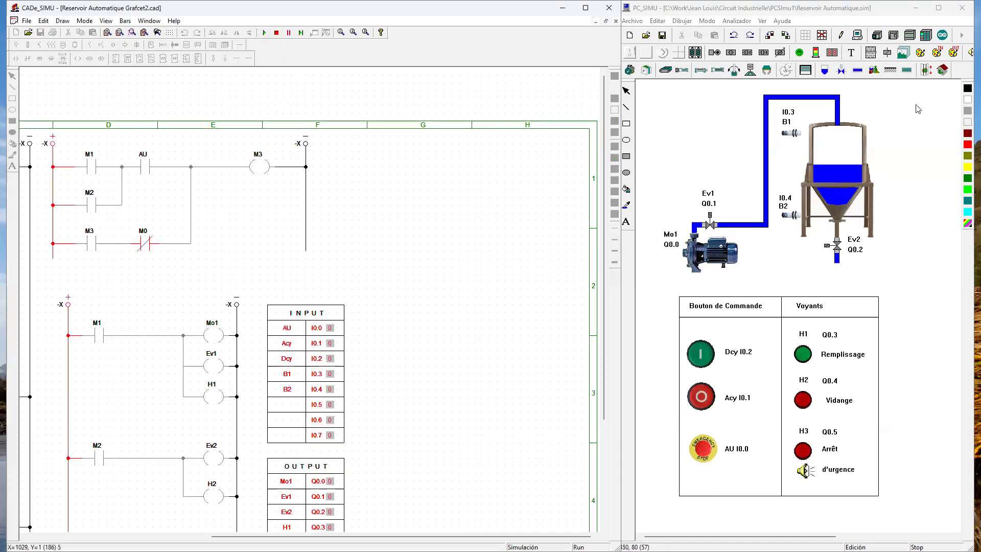
{"action": "left_click", "coordinate": [857, 36]}
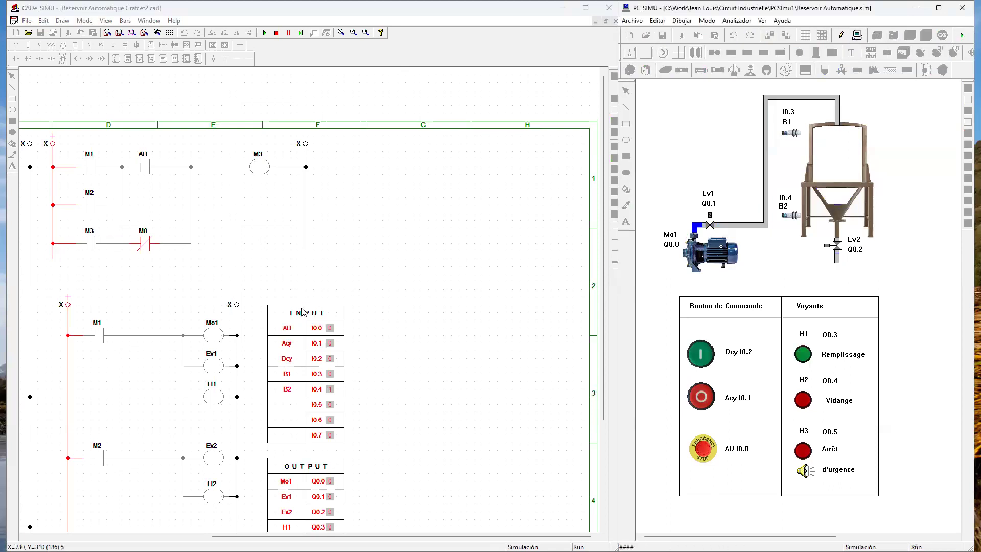
{"action": "scroll", "coordinate": [303, 312], "scroll_direction": "down", "scroll_amount": 1}
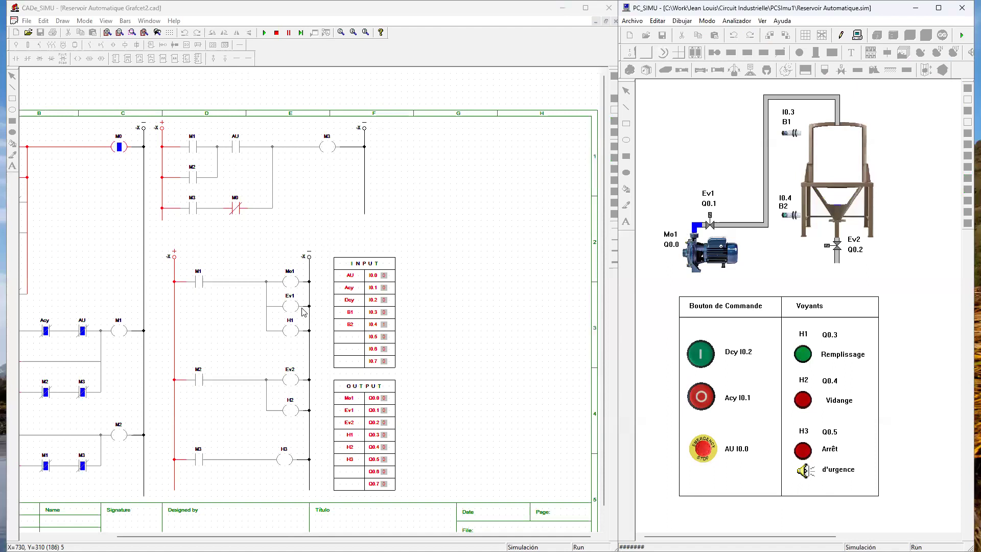
{"action": "scroll", "coordinate": [309, 408], "scroll_direction": "left", "scroll_amount": 3}
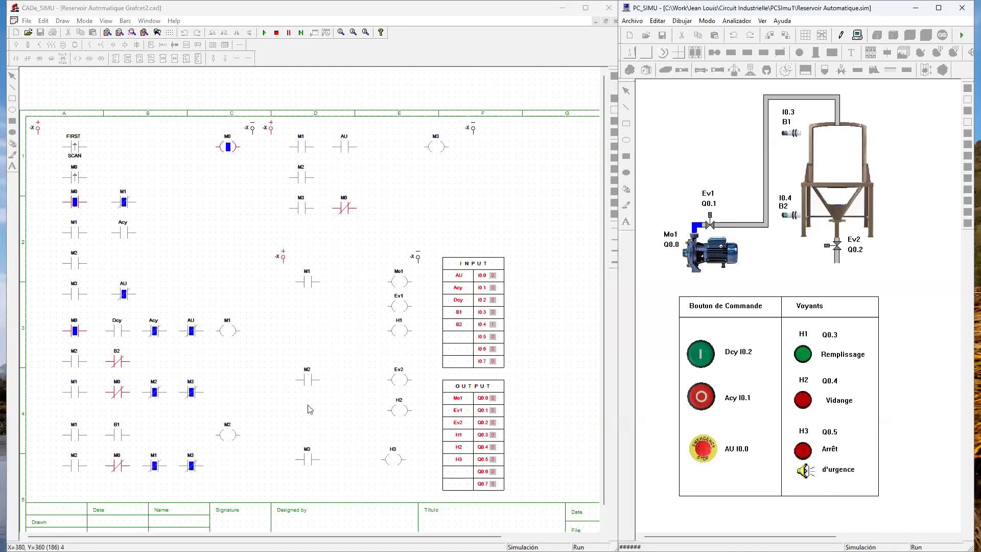
{"action": "left_click", "coordinate": [316, 537]}
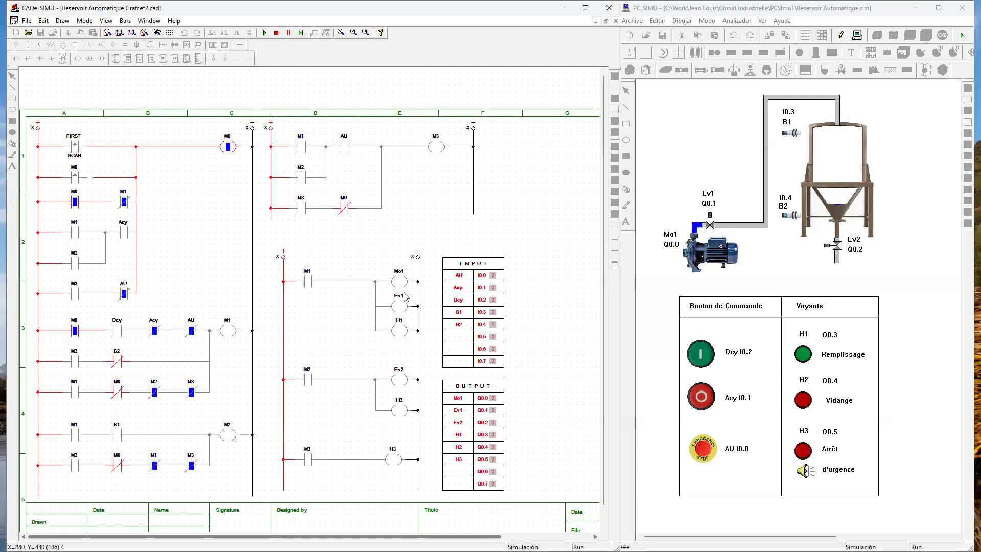
Step: Start filling with Dcy, engage and release the AU emergency stop, and operate Dcy again
{"action": "left_click", "coordinate": [705, 364]}
{"action": "left_click", "coordinate": [705, 364]}
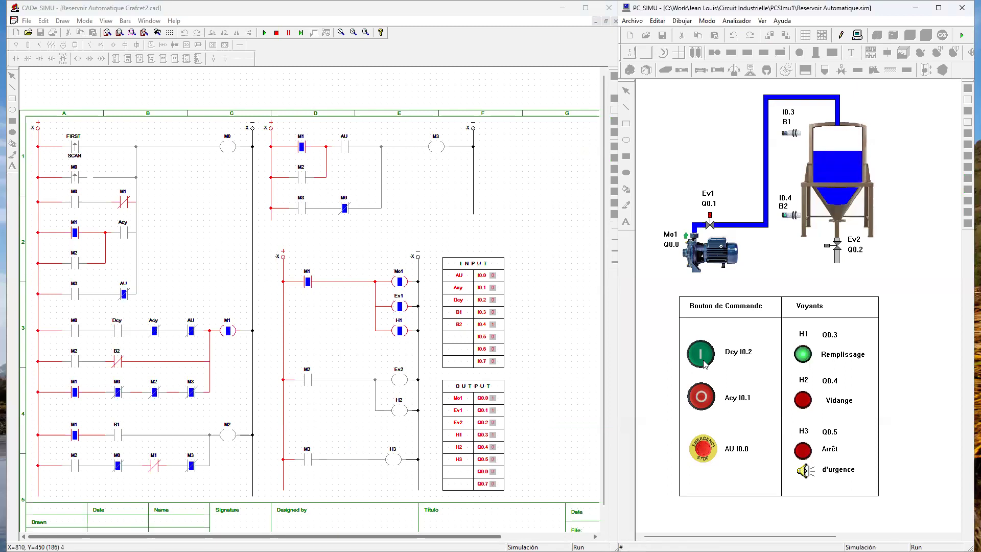
{"action": "left_click", "coordinate": [703, 451]}
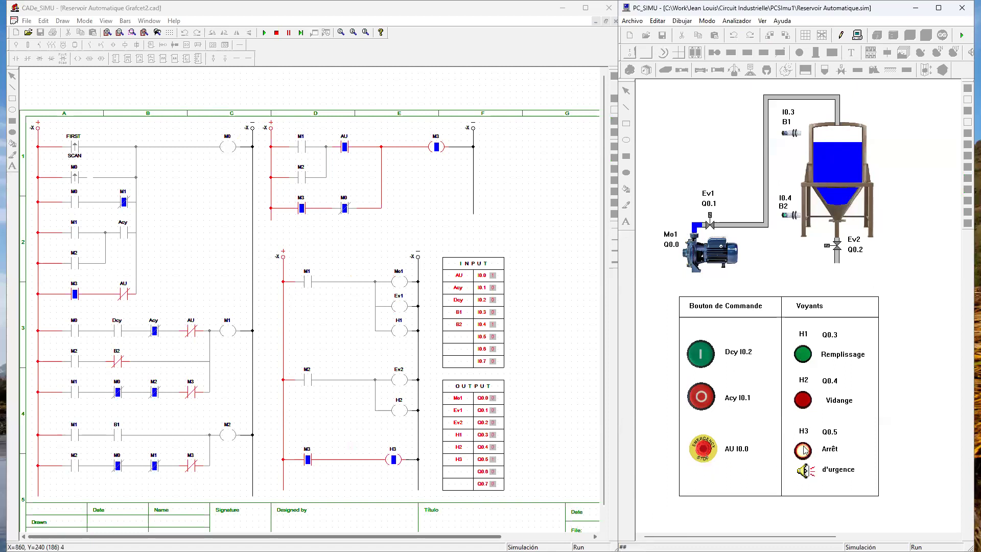
{"action": "left_click", "coordinate": [704, 453]}
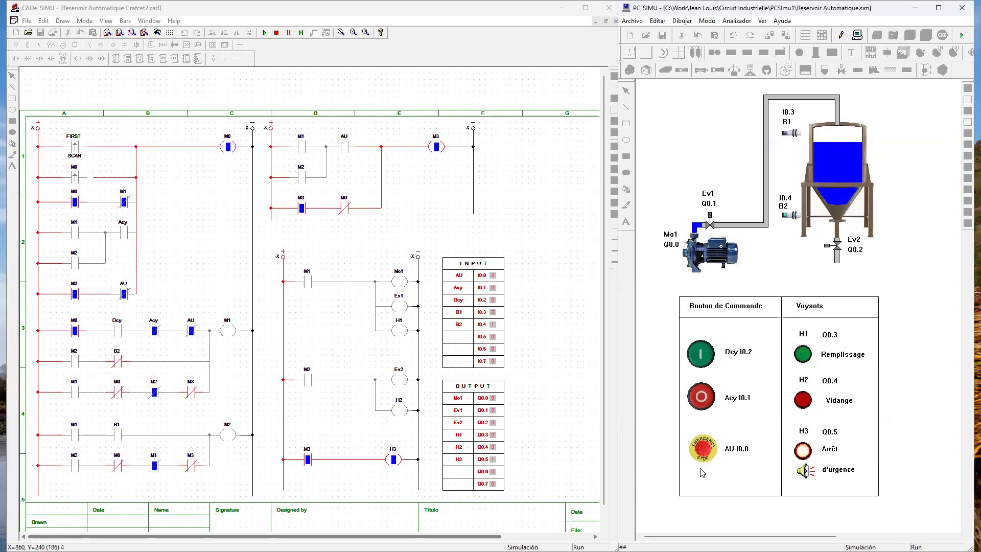
{"action": "left_click", "coordinate": [700, 358]}
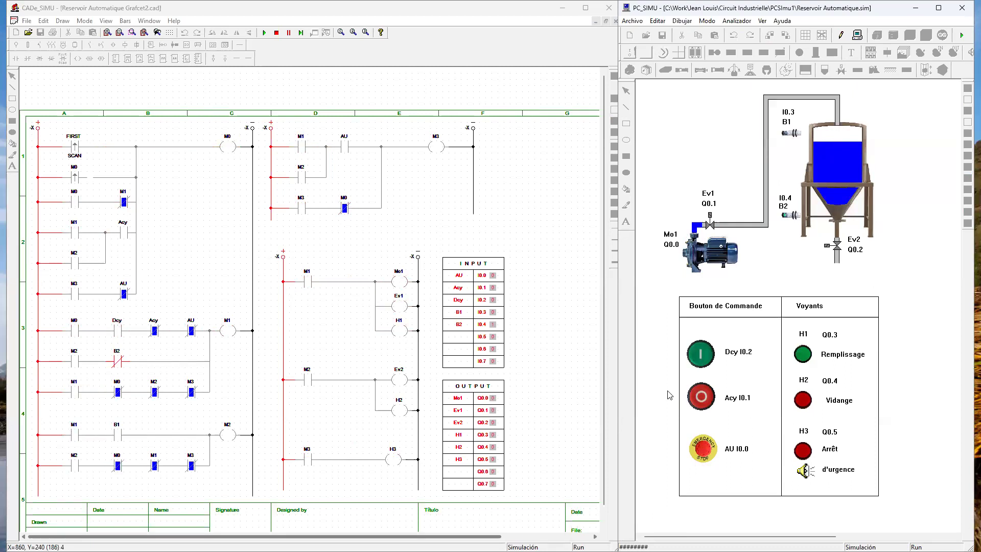
Step: Operate Dcy once more, stop the ladder simulation, and restart both the tank and ladder simulations from an empty tank
{"action": "left_click", "coordinate": [700, 358]}
{"action": "left_click", "coordinate": [276, 33]}
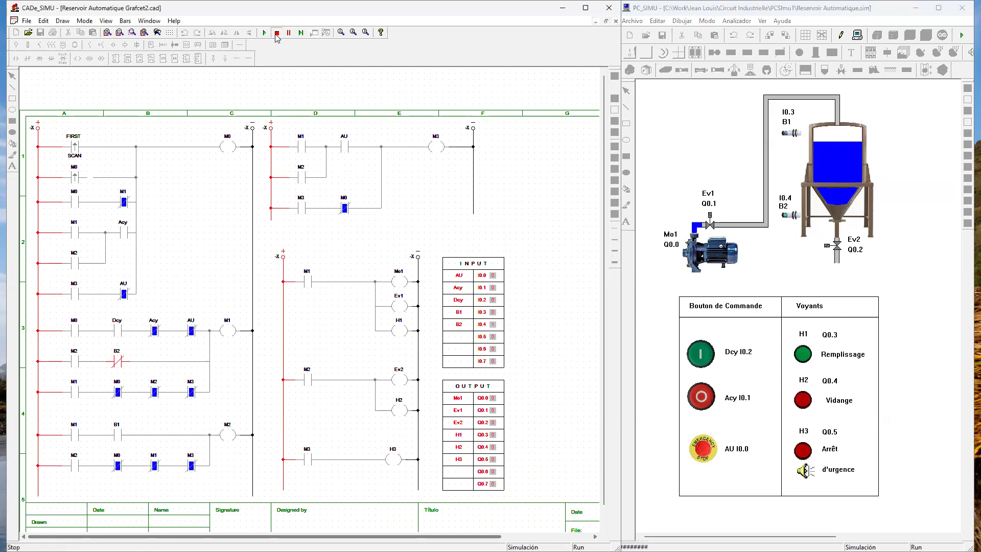
{"action": "left_click", "coordinate": [857, 36]}
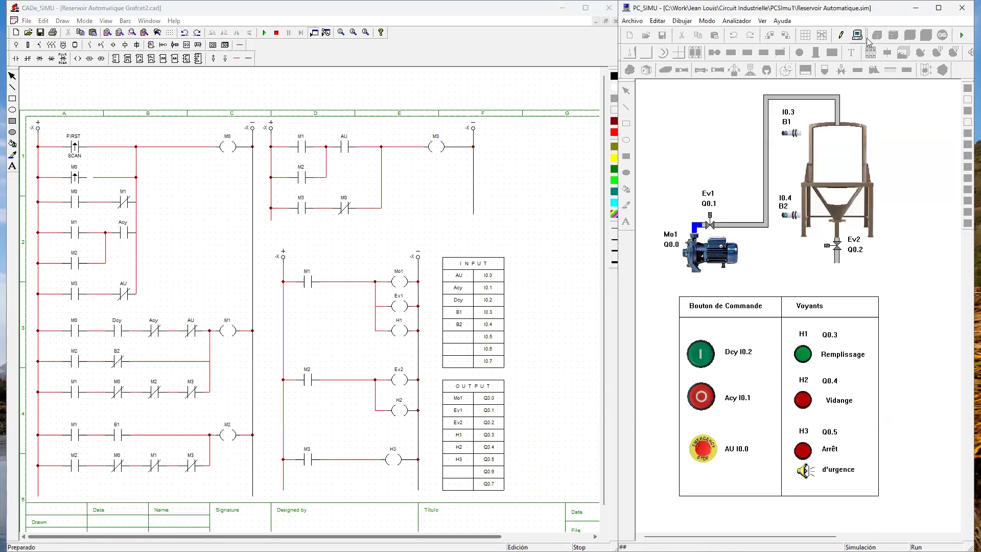
{"action": "left_click", "coordinate": [263, 33]}
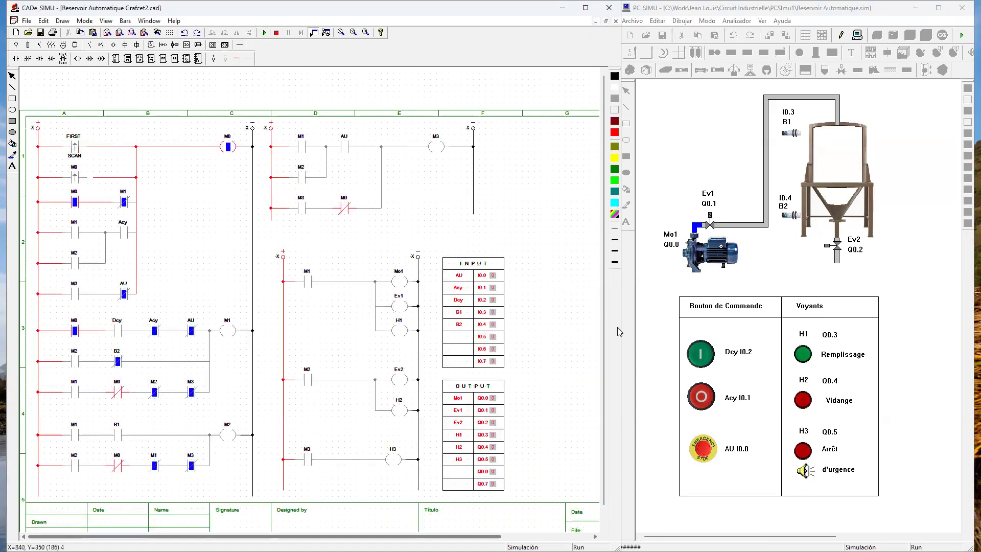
Step: Start filling the tank with Dcy, and engage and release the AU emergency stop during filling
{"action": "left_click", "coordinate": [699, 356]}
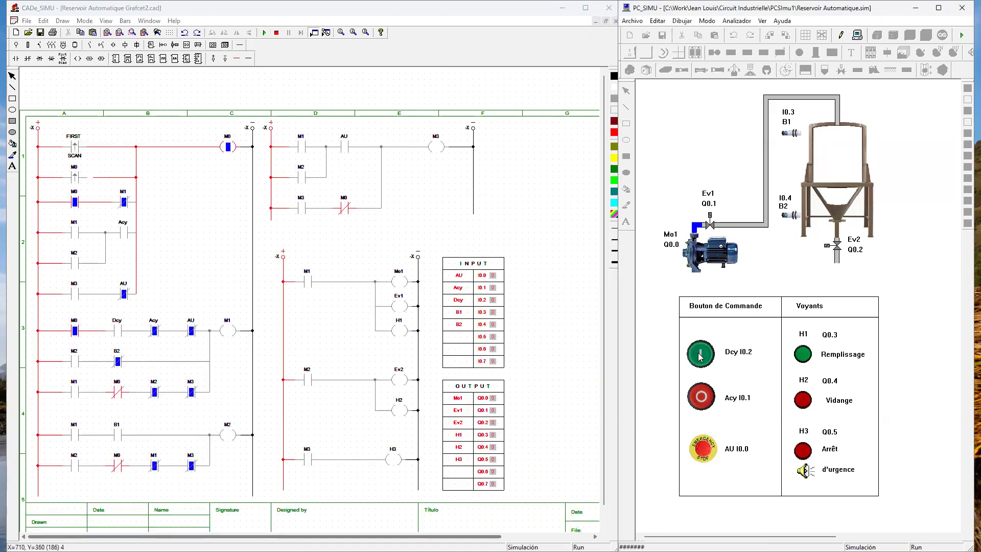
{"action": "left_click", "coordinate": [700, 357]}
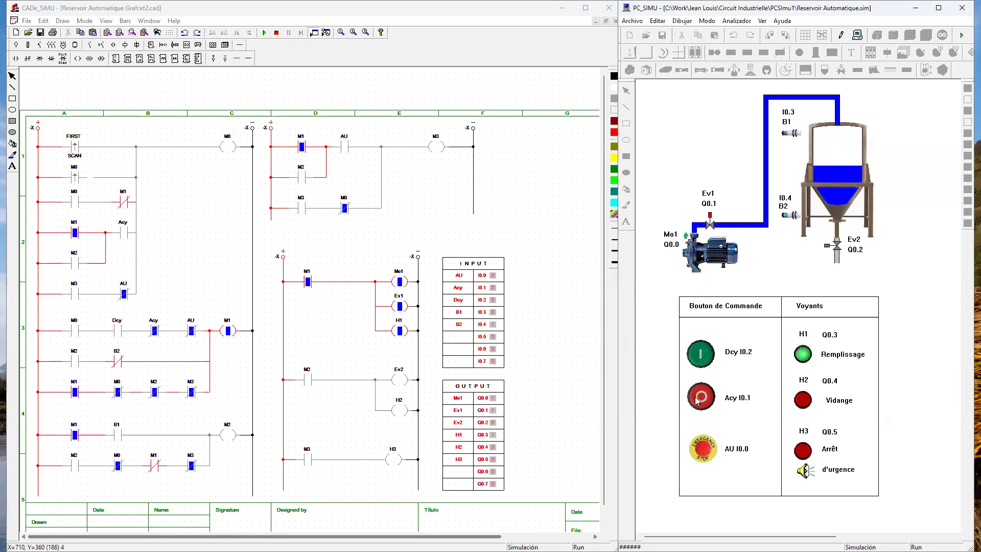
{"action": "left_click", "coordinate": [703, 453]}
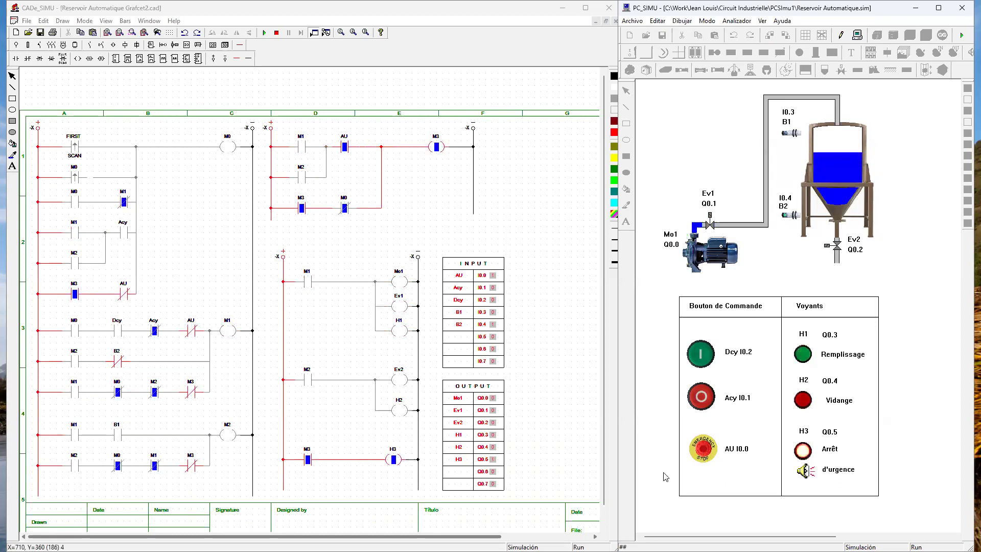
{"action": "left_click", "coordinate": [702, 452]}
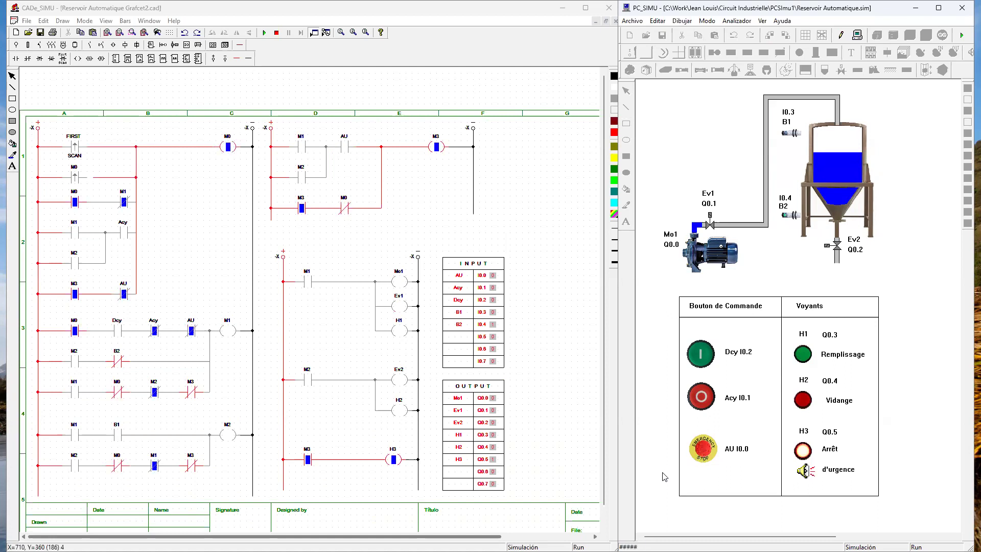
Step: Restart the tank cycle with Dcy, test the Acy stop button, and end the ladder and tank simulations
{"action": "left_click", "coordinate": [700, 356]}
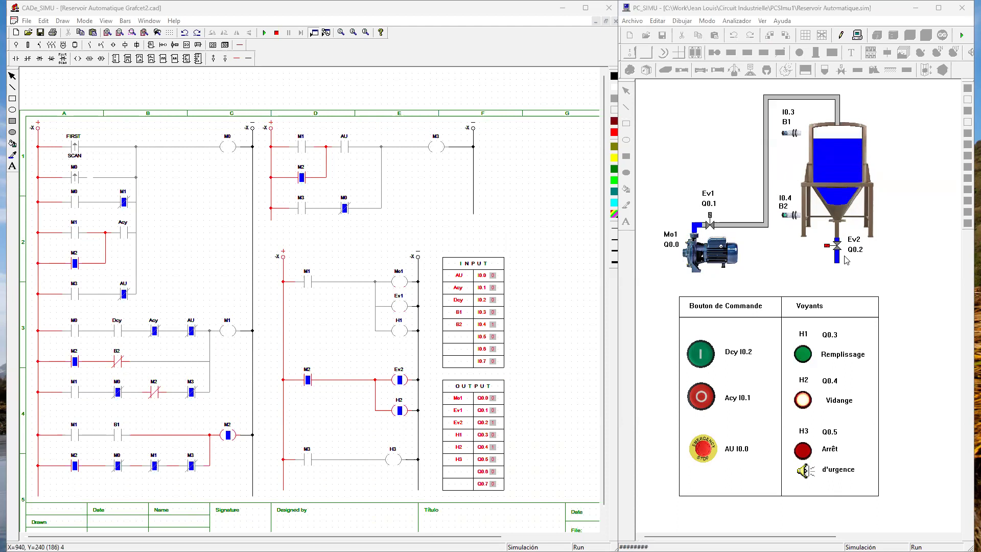
{"action": "left_click", "coordinate": [705, 403]}
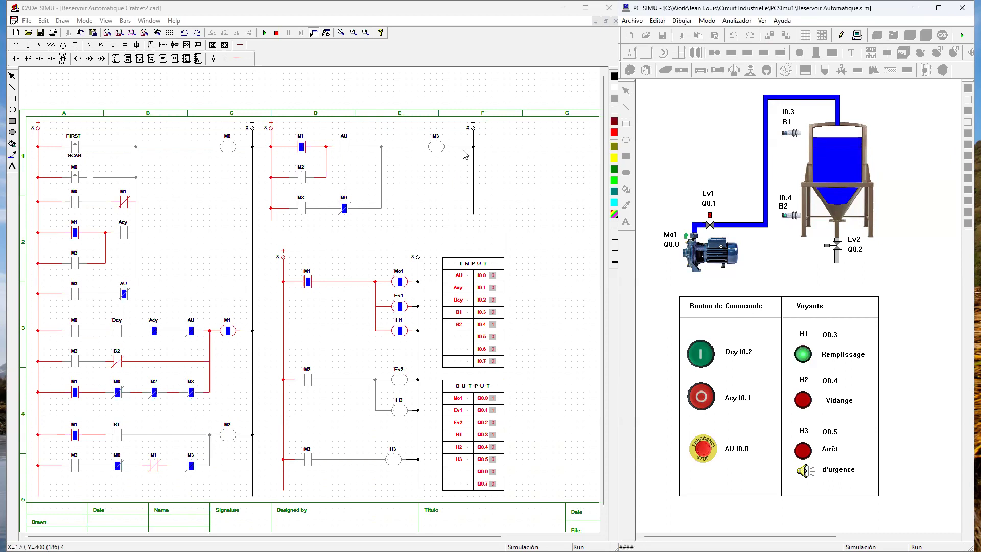
{"action": "left_click", "coordinate": [277, 34]}
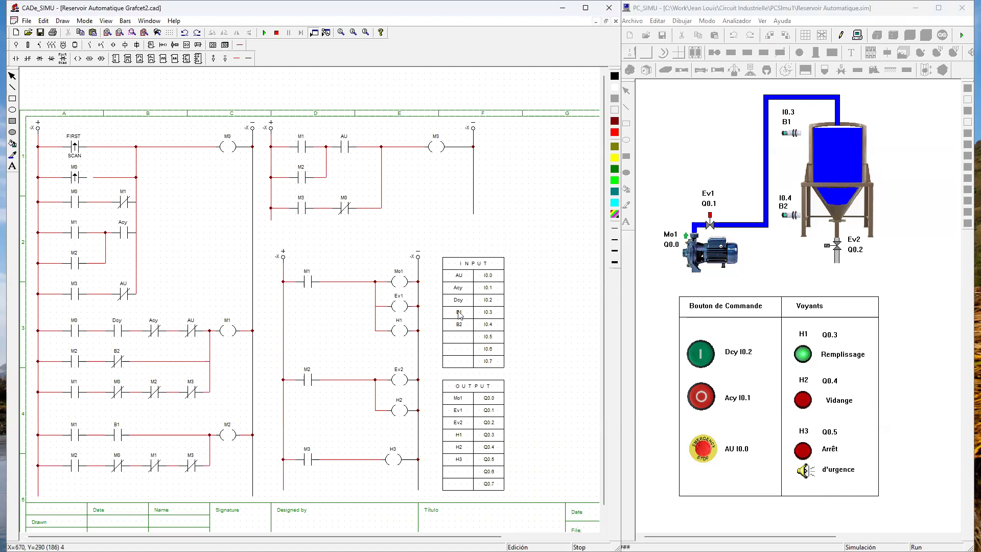
{"action": "left_click", "coordinate": [841, 35]}
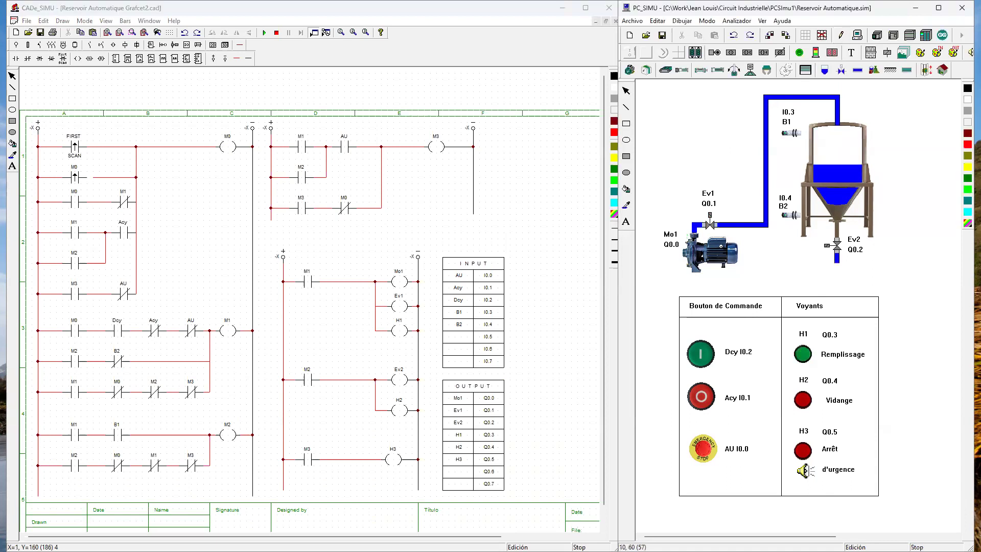